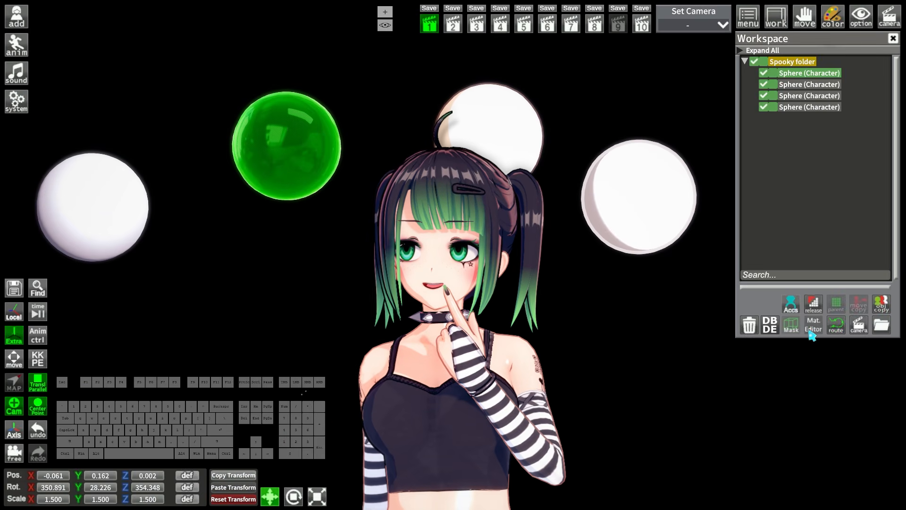
# Open the Material Editor for the selected sphere and pick a colour for its Color property
pyautogui.click(809, 330)
pyautogui.moveTo(579, 111); pyautogui.dragTo(474, 158)
pyautogui.moveTo(675, 207); pyautogui.dragTo(680, 307)
pyautogui.scroll(5, 444, 276)
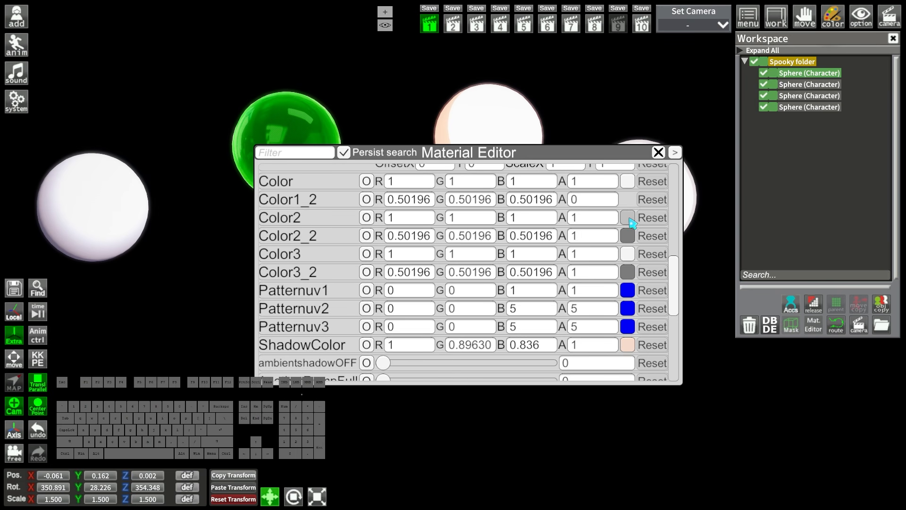
pyautogui.click(627, 181)
pyautogui.click(749, 433)
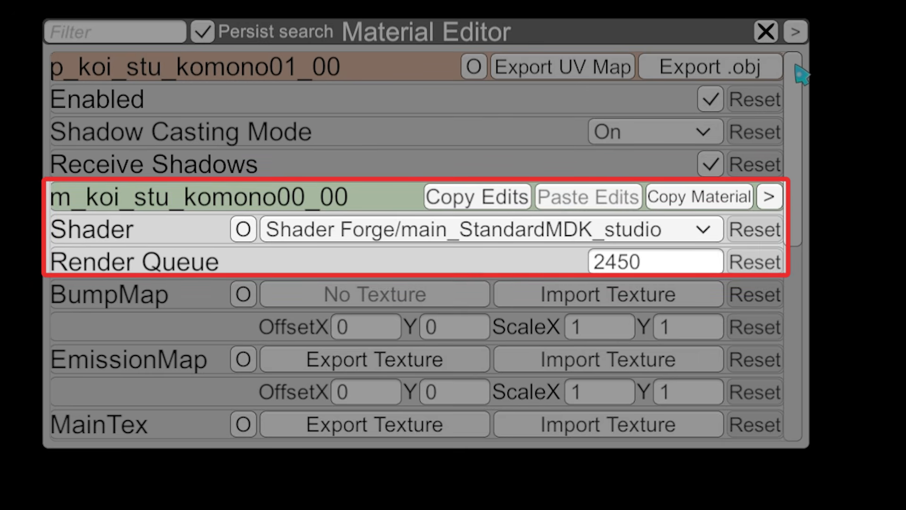
# Look through the sphere material's shader, texture map and colour properties
pyautogui.moveTo(796, 65); pyautogui.dragTo(817, 152)
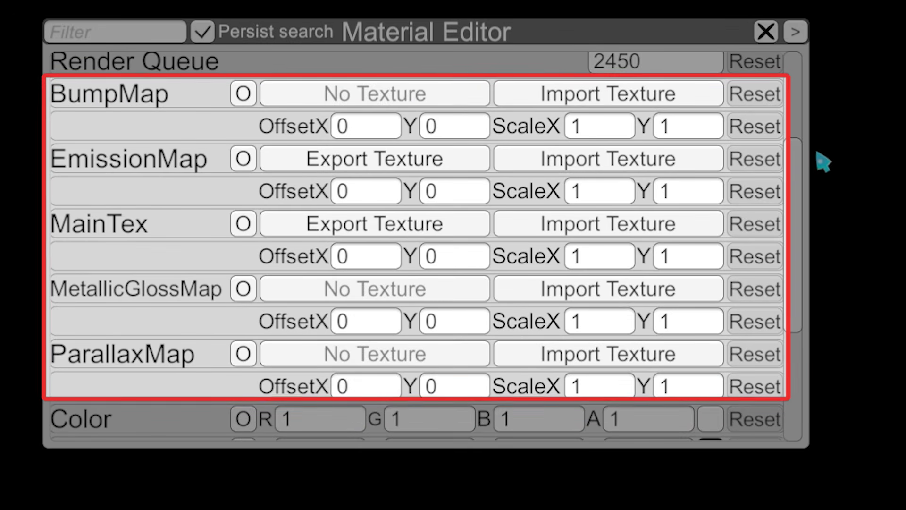
pyautogui.moveTo(797, 155); pyautogui.dragTo(800, 270)
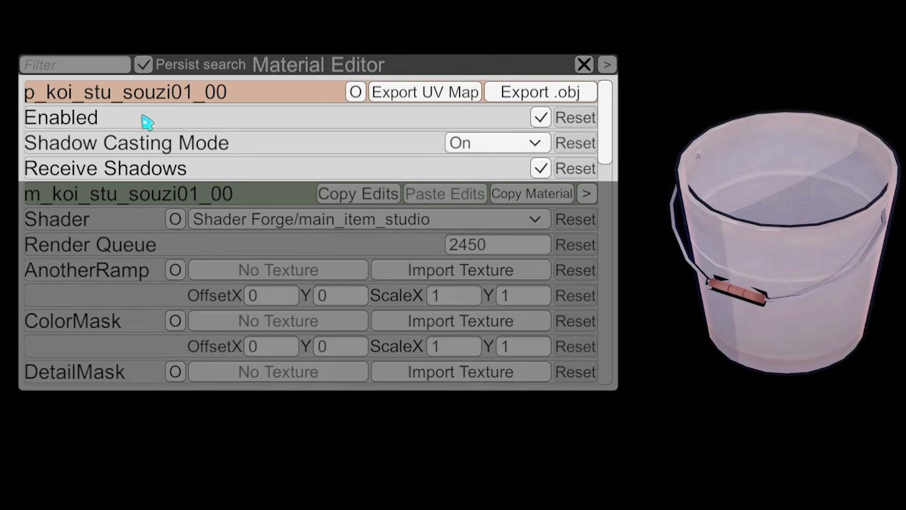
# Toggle the bucket renderer's Enabled state off and on several times, leaving it enabled
pyautogui.click(541, 118)
pyautogui.click(540, 118)
pyautogui.click(541, 118)
pyautogui.click(540, 118)
pyautogui.click(543, 117)
pyautogui.click(542, 117)
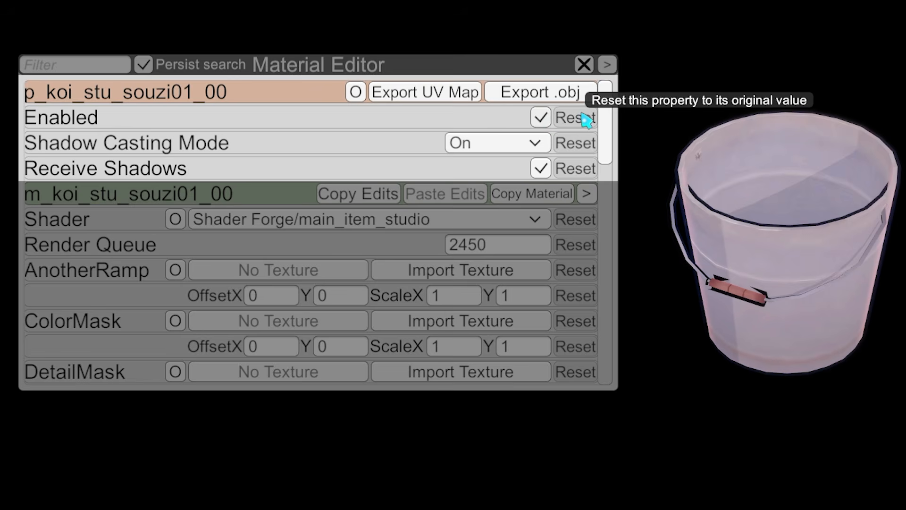
# Try Shadow Casting Mode Off and Shadows Only on the bucket, and set it back to On
pyautogui.click(477, 144)
pyautogui.click(477, 166)
pyautogui.click(479, 143)
pyautogui.click(498, 239)
pyautogui.click(474, 143)
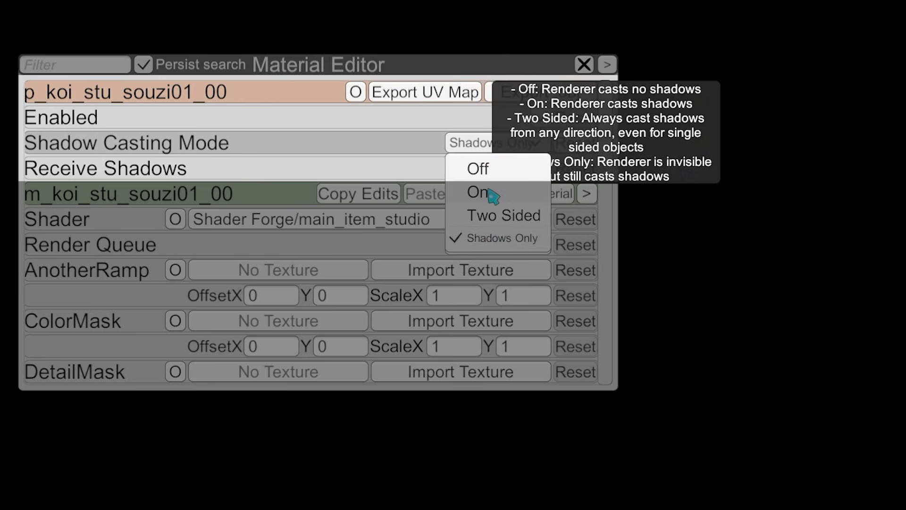
pyautogui.click(488, 193)
# Compare Shadow Casting Mode Off, On and Two Sided on the front bucket with another bucket behind it
pyautogui.moveTo(438, 26); pyautogui.dragTo(525, 1)
pyautogui.click(472, 143)
pyautogui.click(477, 167)
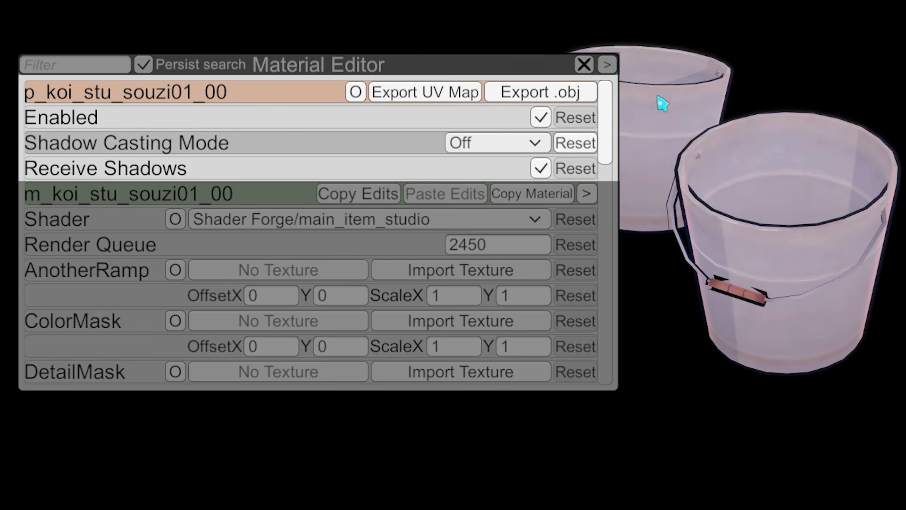
pyautogui.click(461, 143)
pyautogui.click(480, 192)
pyautogui.click(461, 143)
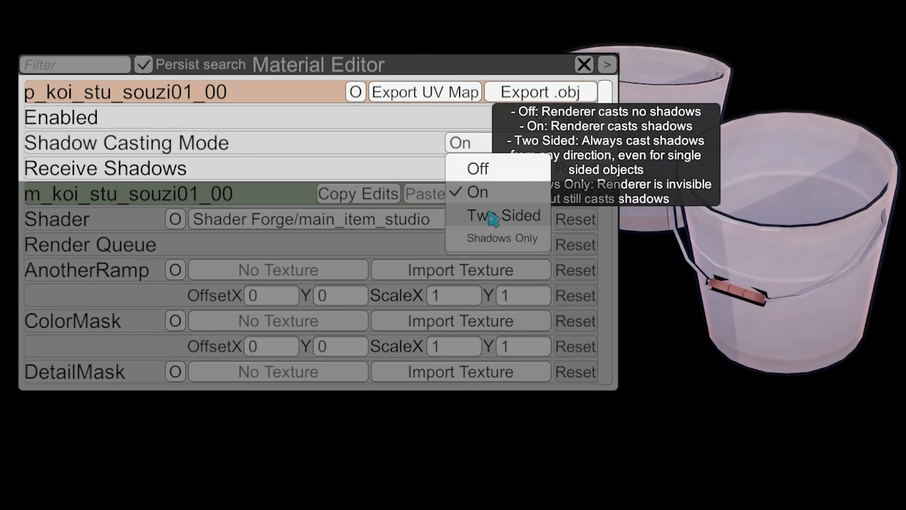
pyautogui.click(504, 215)
# Try Shadow Casting Mode Shadows Only and Off on the front bucket, and return it to On
pyautogui.click(461, 143)
pyautogui.click(502, 238)
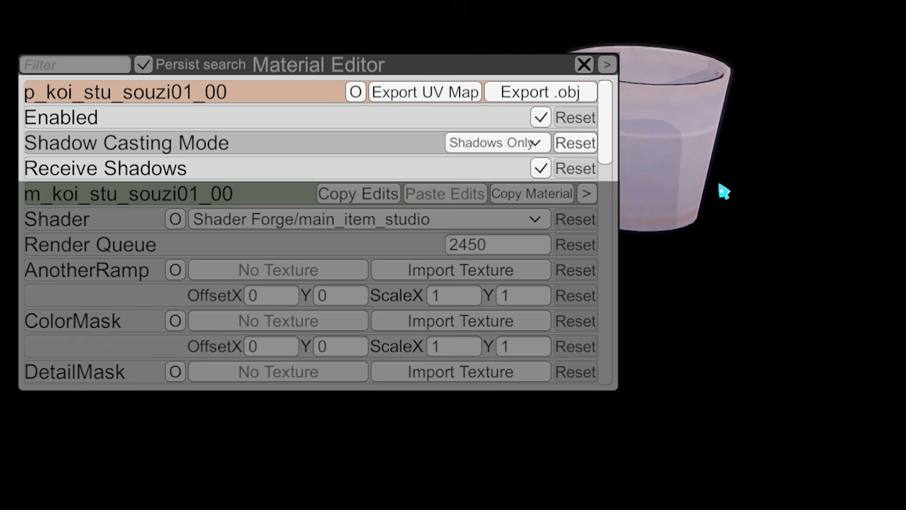
pyautogui.click(499, 144)
pyautogui.click(496, 164)
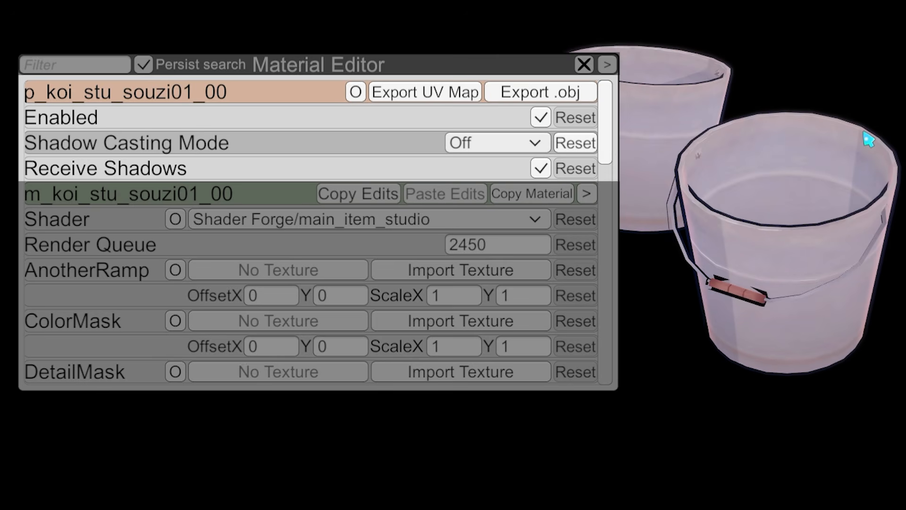
pyautogui.click(496, 143)
pyautogui.click(501, 190)
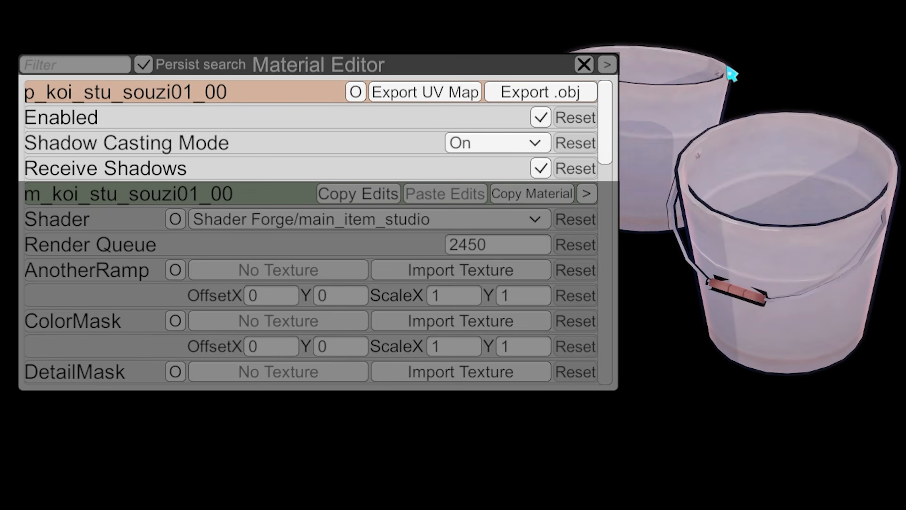
# Toggle the Receive Shadows option off and on repeatedly, leaving it enabled
pyautogui.click(537, 172)
pyautogui.click(536, 172)
pyautogui.click(536, 172)
pyautogui.click(536, 172)
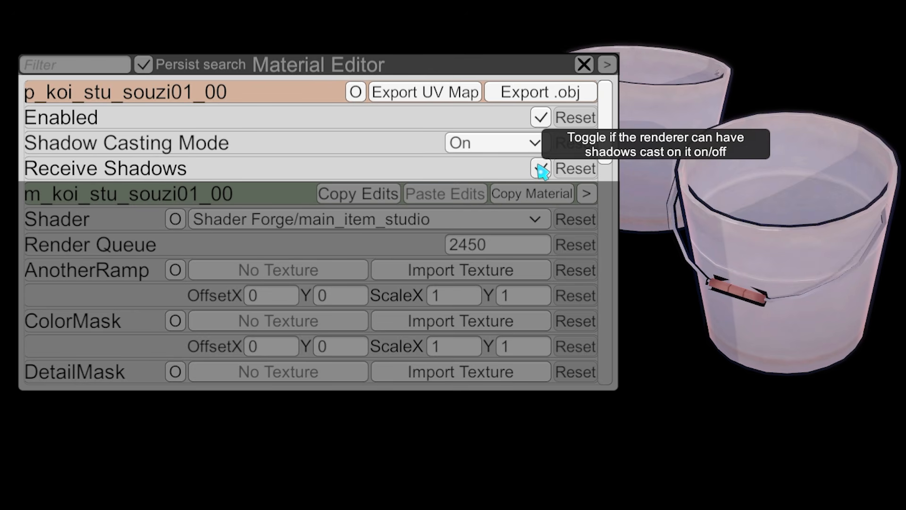
pyautogui.click(541, 170)
pyautogui.click(541, 170)
pyautogui.click(541, 170)
pyautogui.click(541, 170)
pyautogui.click(541, 170)
pyautogui.click(541, 170)
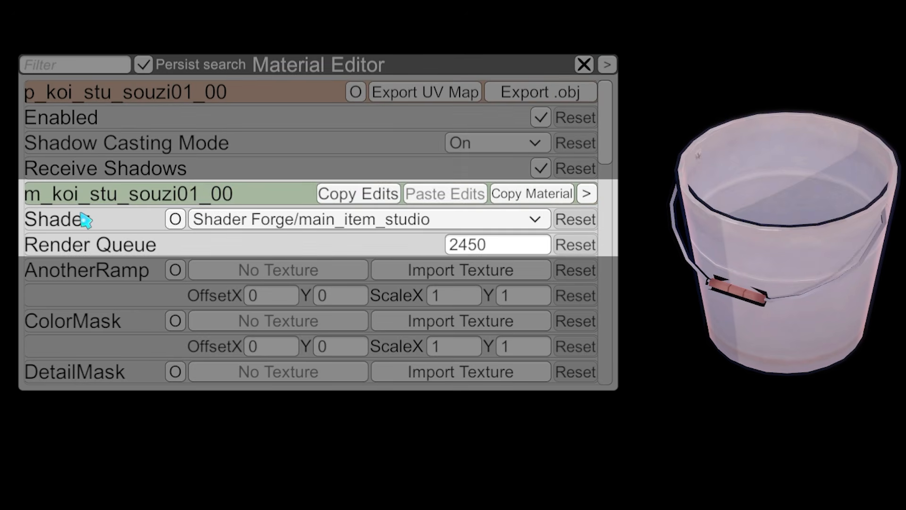
# Browse the available shaders for the bucket's material and keep Shader Forge/main_item_studio
pyautogui.click(363, 222)
pyautogui.scroll(20, 340, 289)
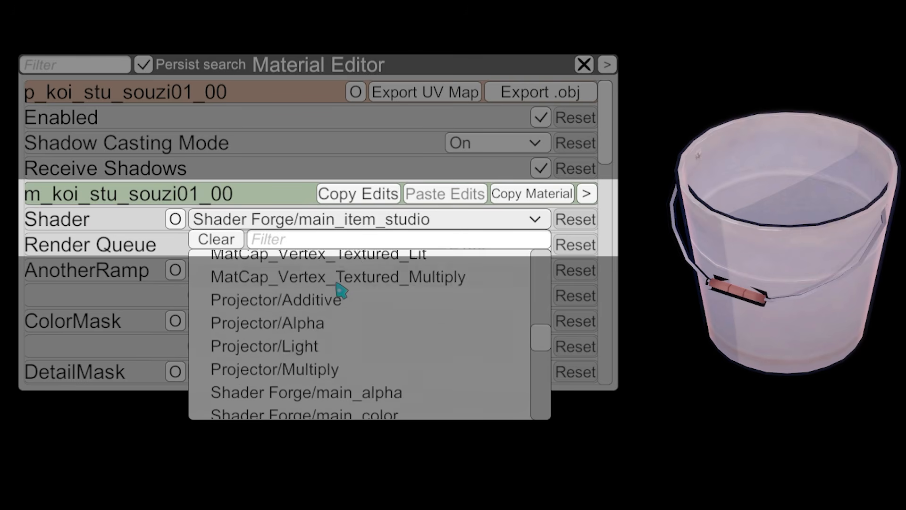
pyautogui.scroll(-2, 425, 310)
pyautogui.scroll(-20, 398, 314)
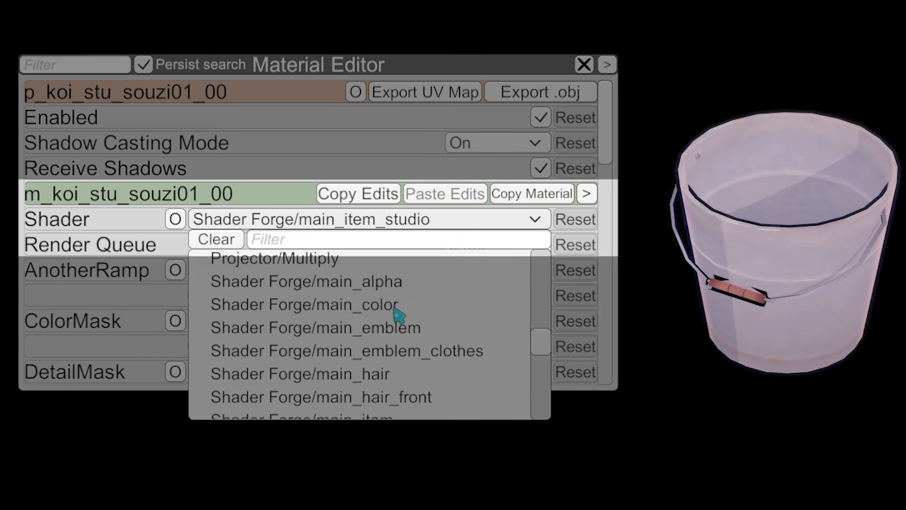
pyautogui.click(339, 222)
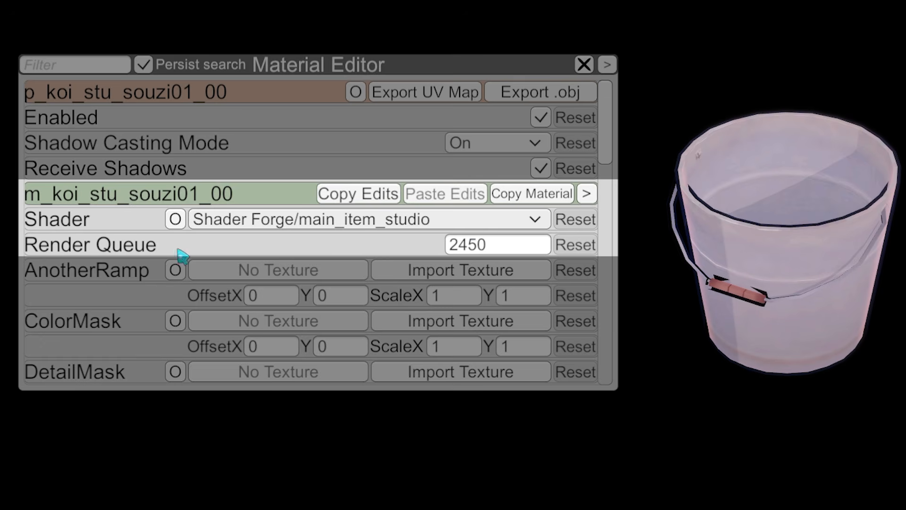
# Try Render Queue values of 10000 and 4500 on the bucket's material, and reset the property to its original value
pyautogui.click(524, 249)
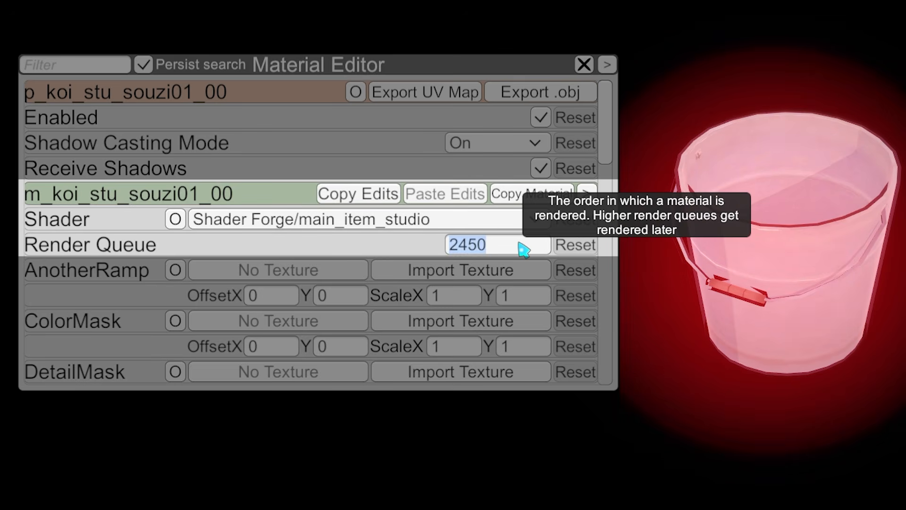
pyautogui.write('10000')
pyautogui.click(567, 242)
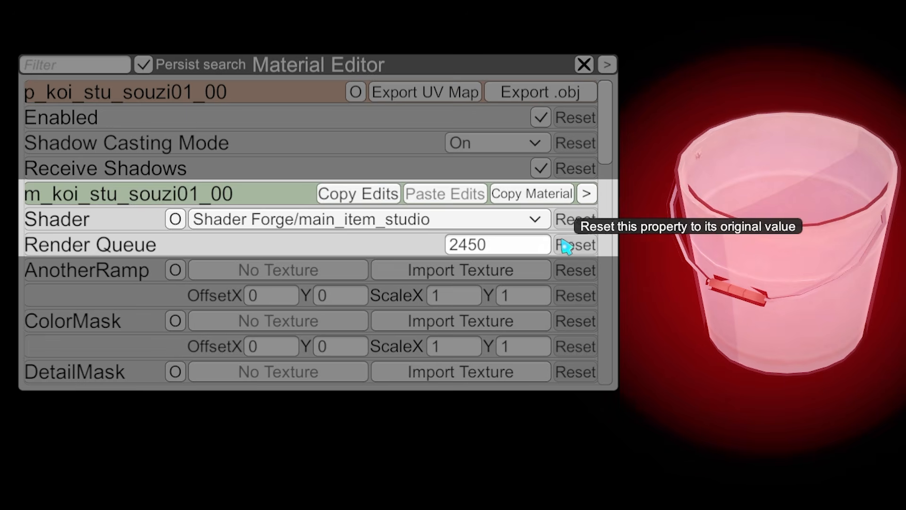
pyautogui.click(507, 242)
pyautogui.write('10000')
pyautogui.press('Return')
pyautogui.click(506, 241)
pyautogui.write('4500')
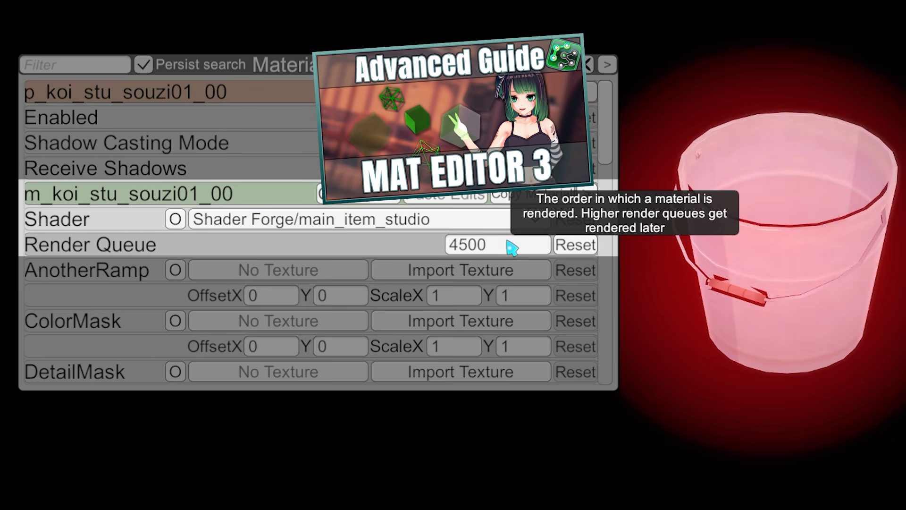
pyautogui.click(576, 245)
# Set the Color property of the bucket's material to pure red (#FF0000FF)
pyautogui.moveTo(603, 115); pyautogui.dragTo(600, 194)
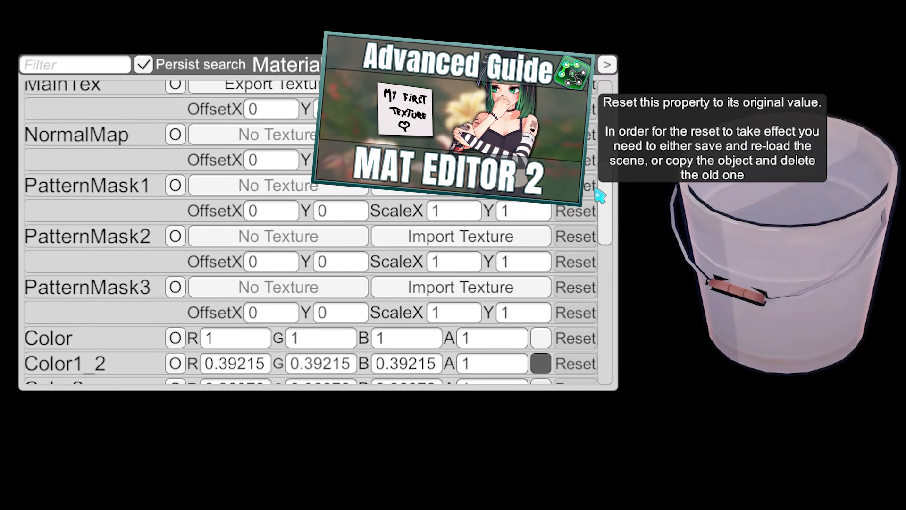
pyautogui.moveTo(609, 193); pyautogui.dragTo(604, 243)
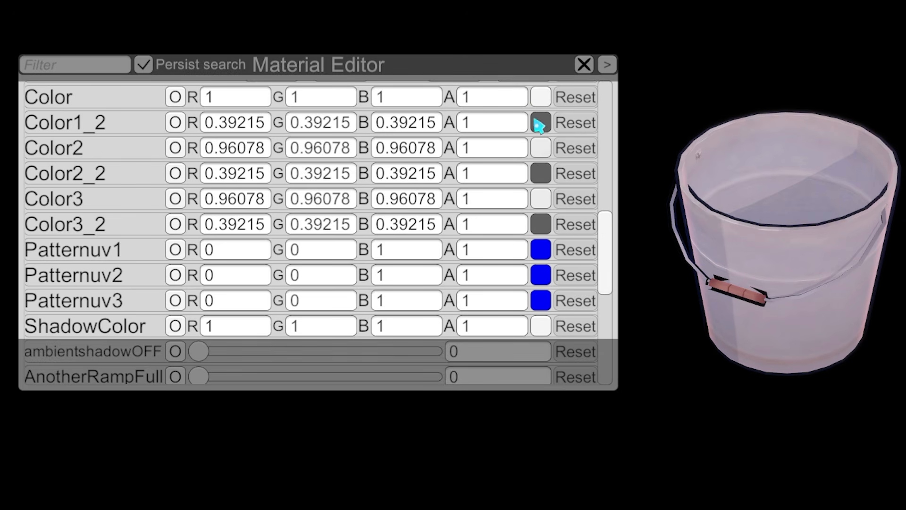
pyautogui.moveTo(889, 419); pyautogui.dragTo(739, 290)
pyautogui.moveTo(757, 396); pyautogui.dragTo(767, 397)
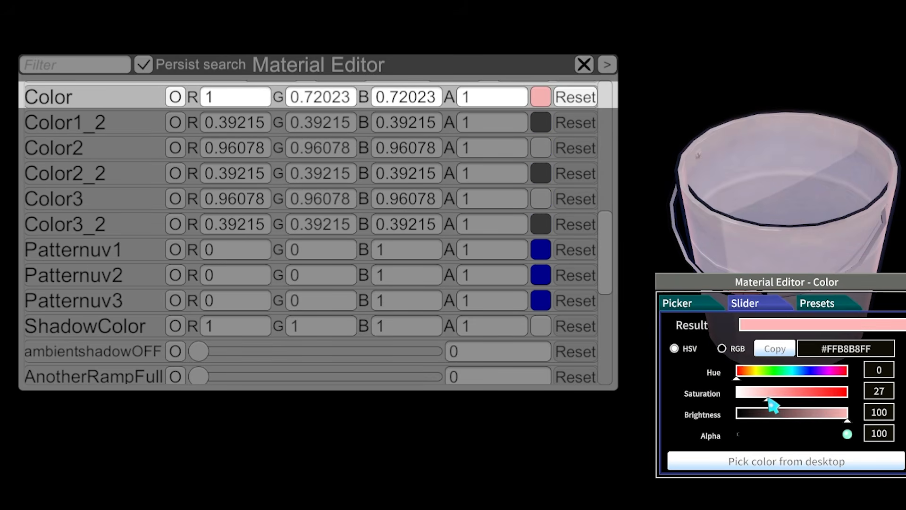
# Show the Color property in the Picker view and move the colour window clear of the bucket
pyautogui.click(721, 305)
pyautogui.click(686, 375)
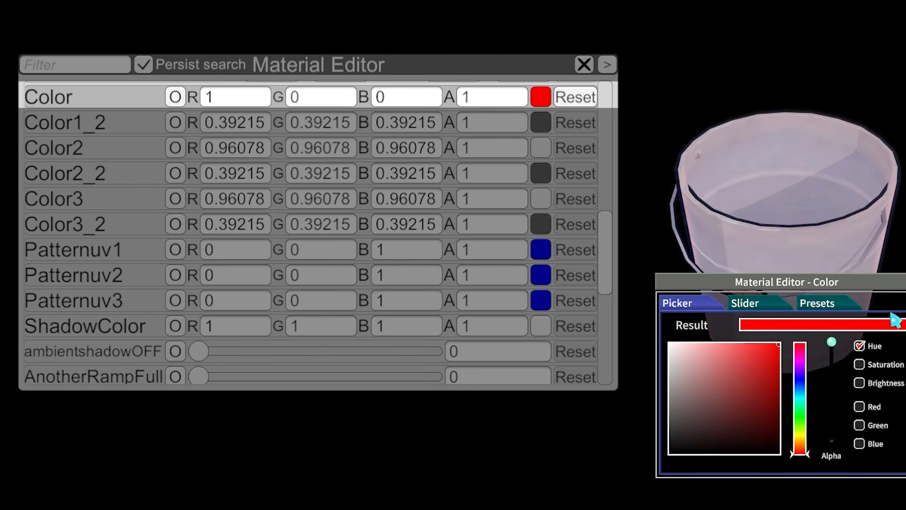
pyautogui.moveTo(787, 283); pyautogui.dragTo(790, 420)
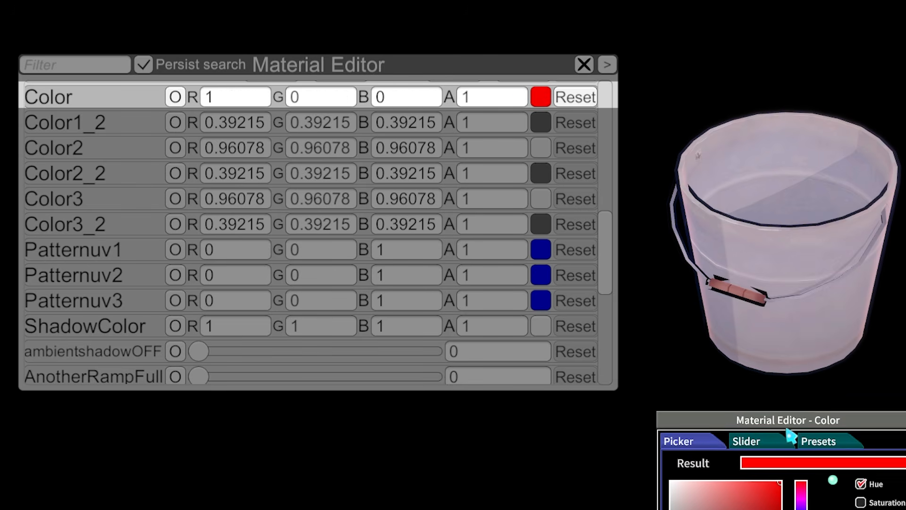
pyautogui.click(670, 431)
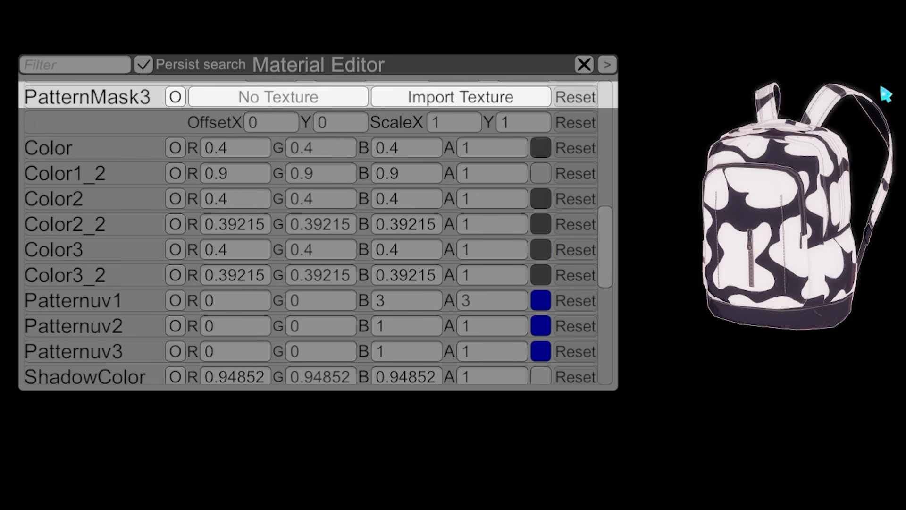
# Change the backpack pattern's Color to a muted red and its Color1_2 to dark grey (#5E5E5EFF)
pyautogui.scroll(-2, 611, 233)
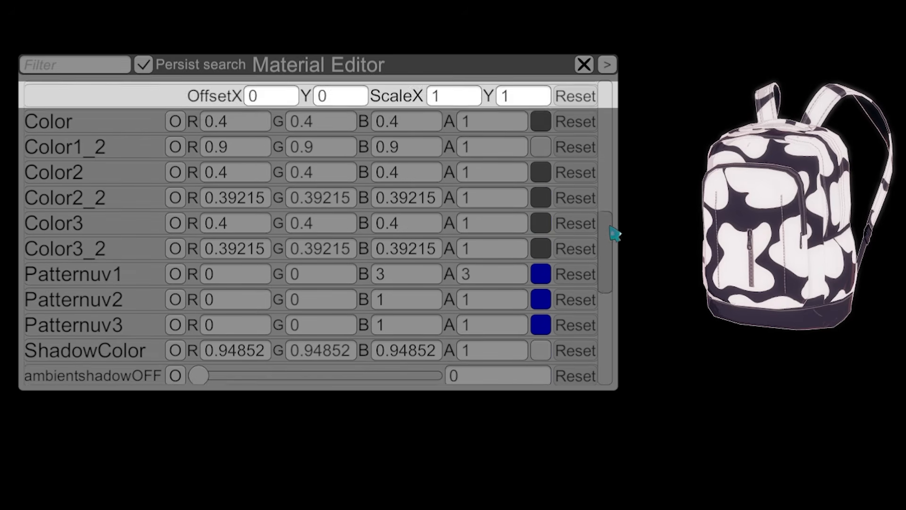
pyautogui.click(541, 94)
pyautogui.click(725, 437)
pyautogui.moveTo(726, 435)
pyautogui.mouseDown()
pyautogui.moveTo(733, 445)
pyautogui.moveTo(684, 429)
pyautogui.moveTo(675, 399)
pyautogui.moveTo(652, 496)
pyautogui.mouseUp()
pyautogui.click(797, 493)
# Set the backpack's Color1_2 brightness to 90, and its Color to saturation 0 and brightness 40
pyautogui.click(754, 385)
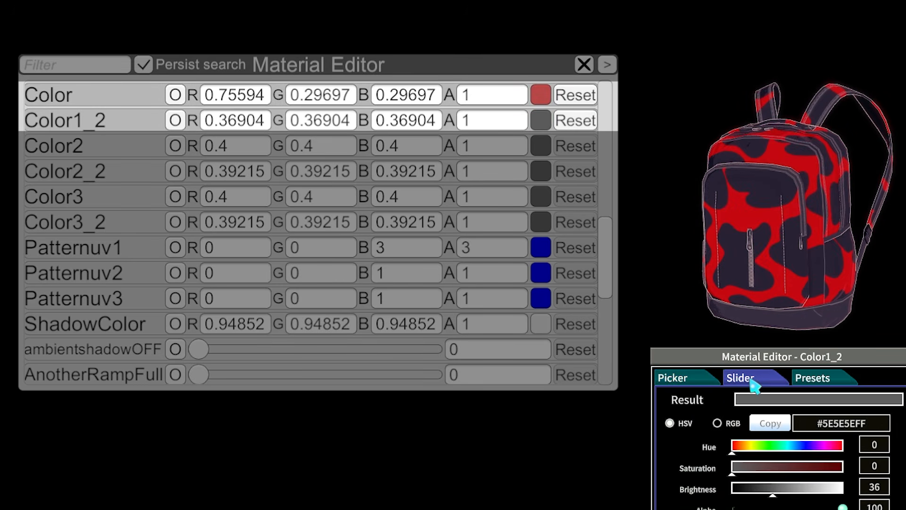
pyautogui.click(881, 482)
pyautogui.write('90')
pyautogui.press('Return')
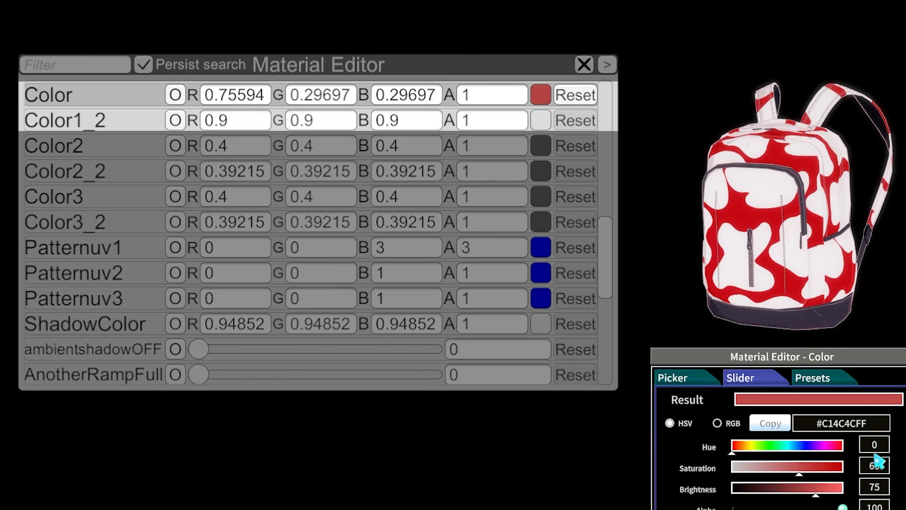
pyautogui.click(876, 461)
pyautogui.write('0')
pyautogui.click(880, 484)
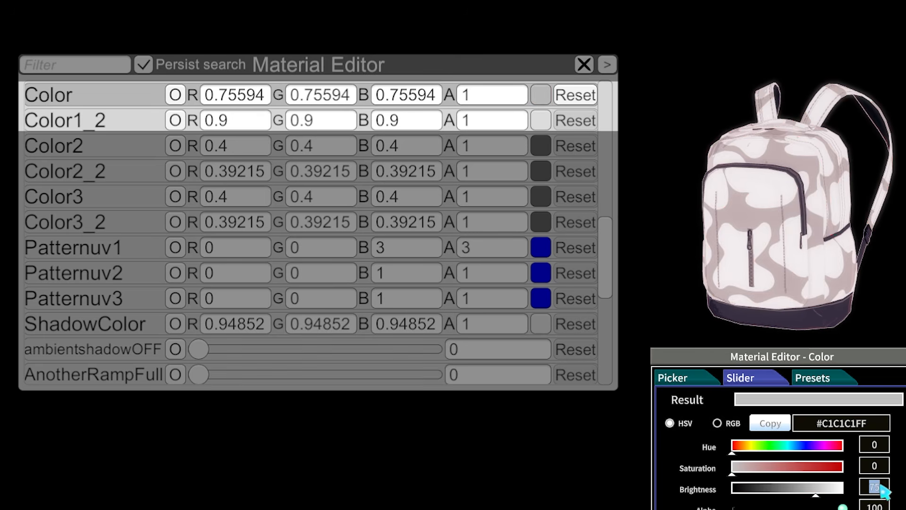
pyautogui.write('40')
pyautogui.press('Return')
# Set the B value of the backpack's Patternuv1 to 1 and adjust the pattern further through its colour swatch
pyautogui.click(399, 249)
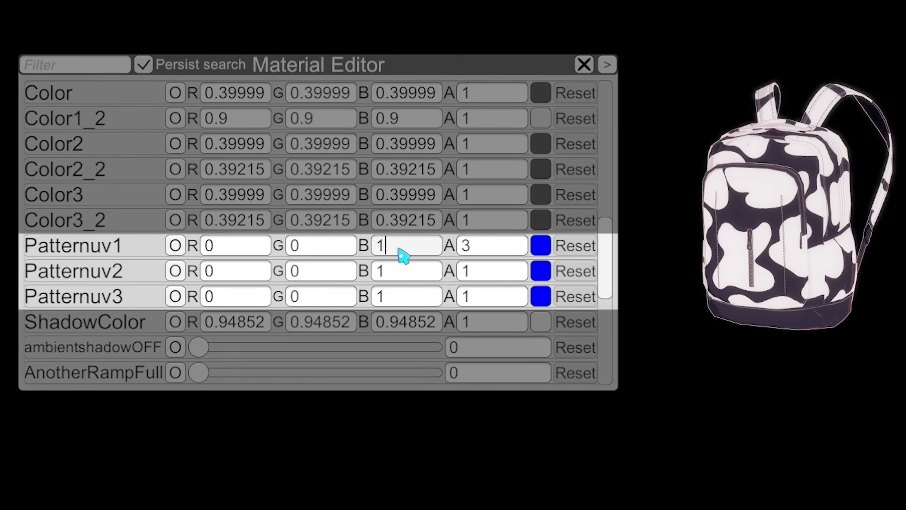
pyautogui.write('1')
pyautogui.press('Return')
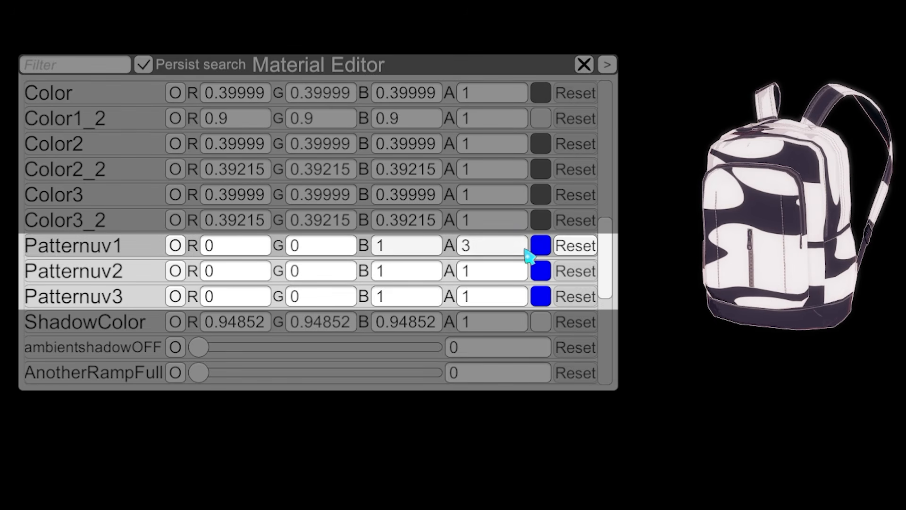
pyautogui.click(540, 249)
pyautogui.moveTo(789, 456)
pyautogui.mouseDown()
pyautogui.moveTo(768, 457)
pyautogui.moveTo(832, 458)
pyautogui.moveTo(738, 462)
pyautogui.moveTo(786, 462)
pyautogui.mouseUp()
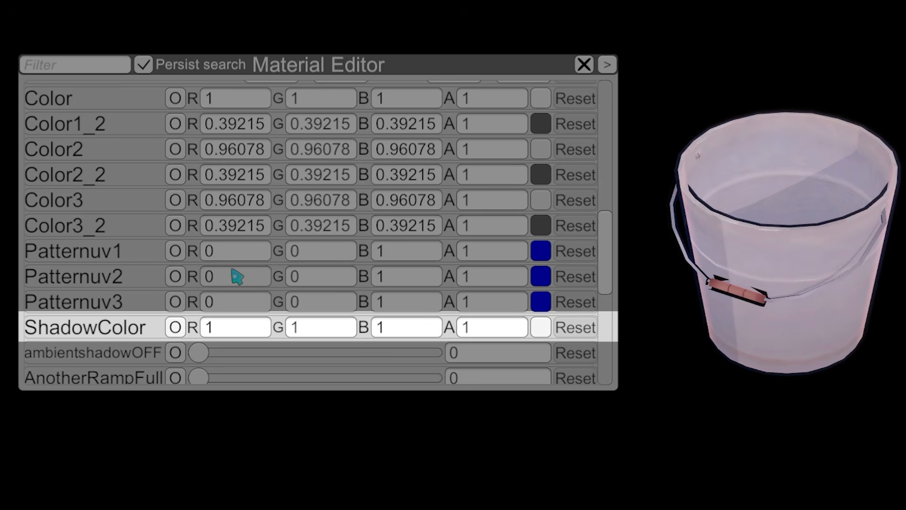
# Set the ShadowColor of the bucket's material to pure red (#FF0000FF)
pyautogui.click(541, 327)
pyautogui.moveTo(843, 491)
pyautogui.mouseDown()
pyautogui.moveTo(774, 493)
pyautogui.moveTo(843, 491)
pyautogui.mouseUp()
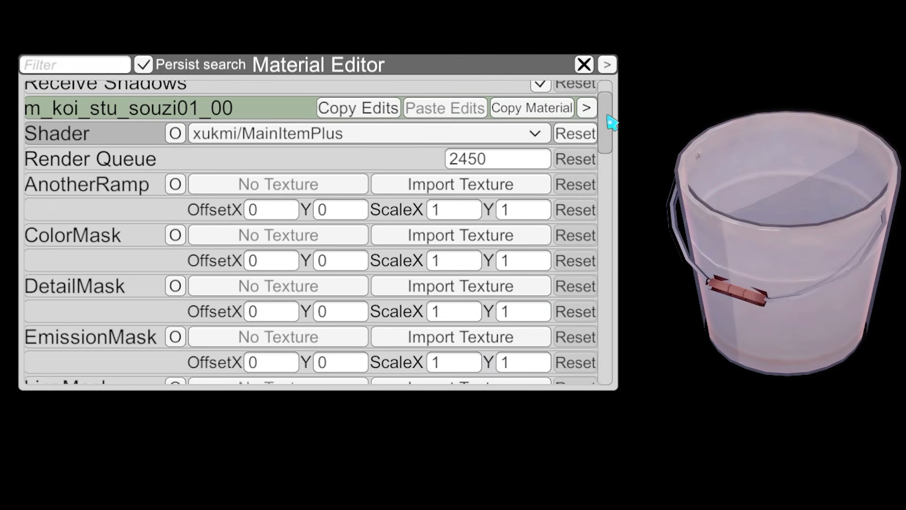
# Try changing the OutlineColor of the bucket's material, and reset that property to its original value
pyautogui.moveTo(608, 115); pyautogui.dragTo(615, 201)
pyautogui.click(525, 220)
pyautogui.click(540, 218)
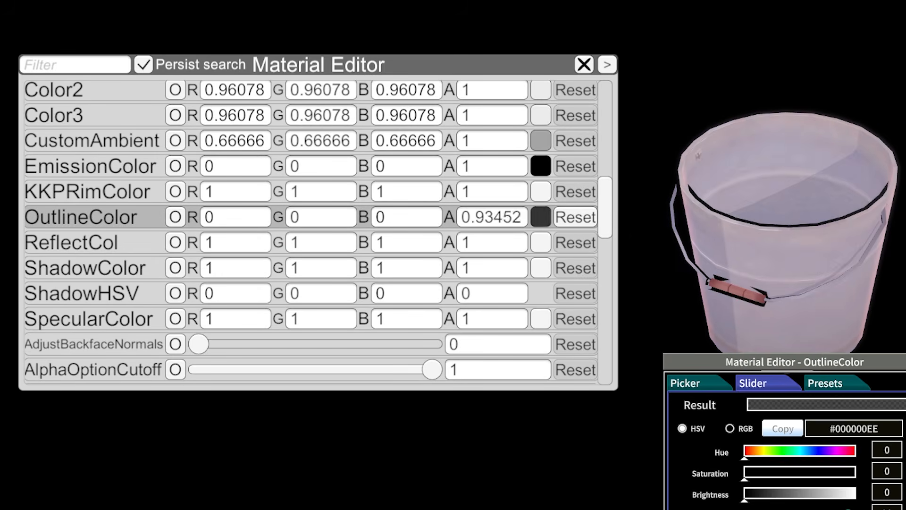
pyautogui.click(576, 217)
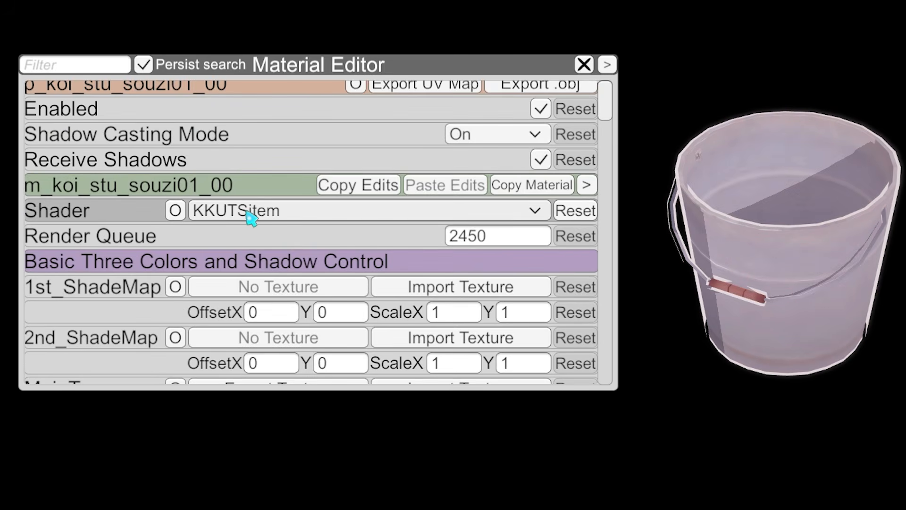
# Try the bucket material's ambientshadowOFF value at 1 and move it back down to compare the shading
pyautogui.moveTo(604, 114); pyautogui.dragTo(617, 327)
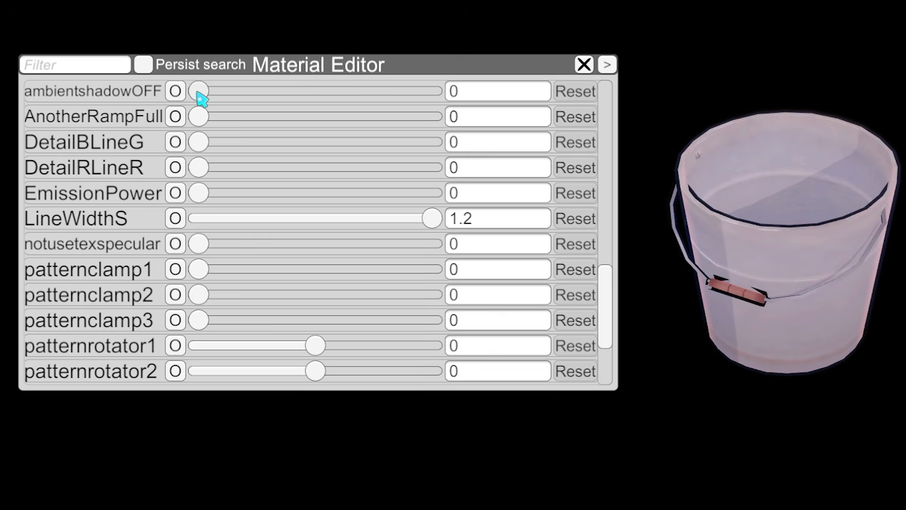
pyautogui.moveTo(198, 93); pyautogui.dragTo(503, 123)
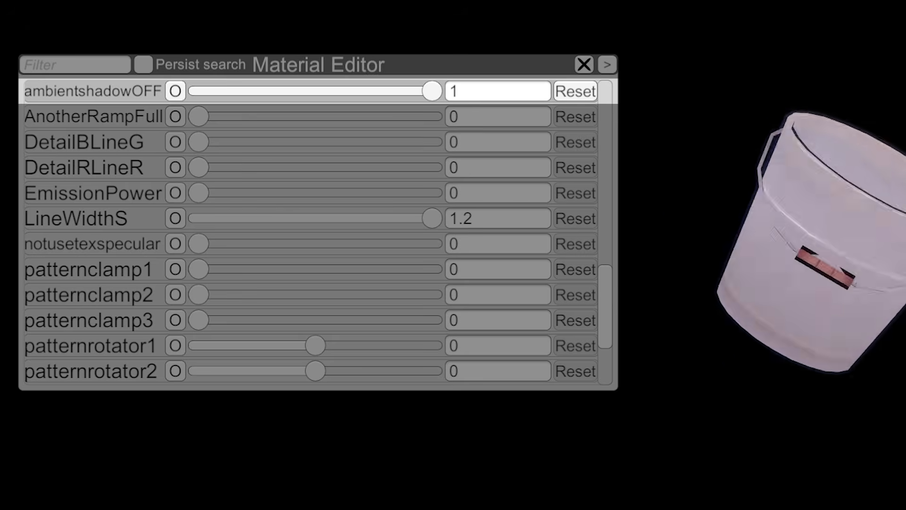
pyautogui.moveTo(432, 91); pyautogui.dragTo(376, 128)
pyautogui.moveTo(282, 135)
pyautogui.mouseDown()
pyautogui.moveTo(339, 136)
pyautogui.moveTo(329, 141)
pyautogui.mouseUp()
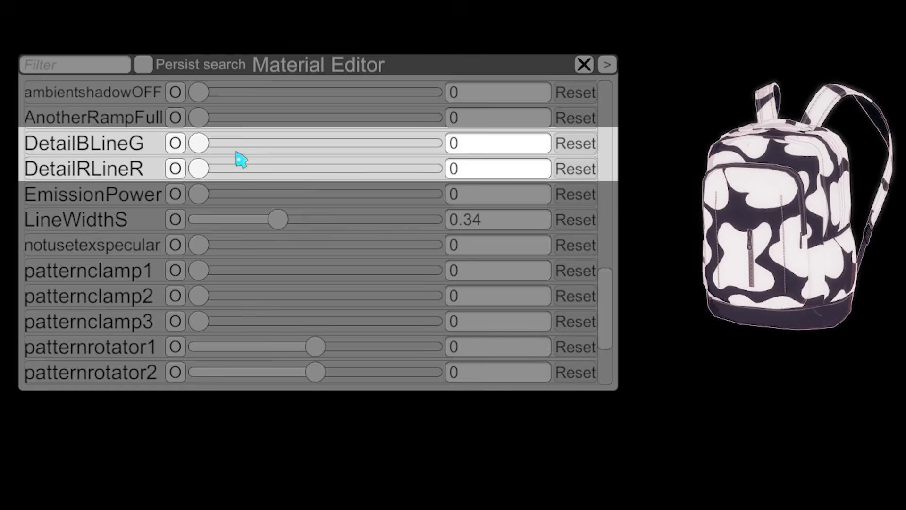
# Try the backpack material's DetailBLineG and DetailRLineR at 1 in turn, moving each back down to compare the detail lines
pyautogui.moveTo(199, 143); pyautogui.dragTo(528, 157)
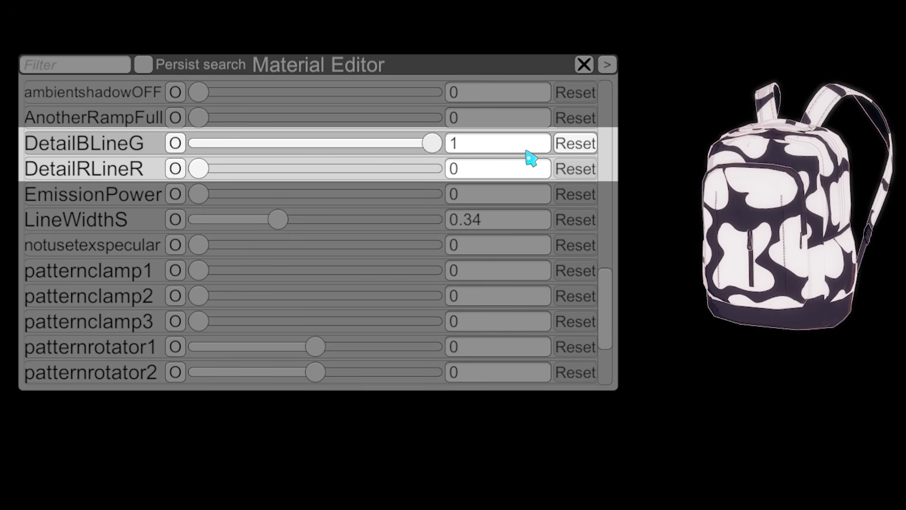
pyautogui.moveTo(222, 160); pyautogui.dragTo(209, 167)
pyautogui.moveTo(199, 169); pyautogui.dragTo(448, 176)
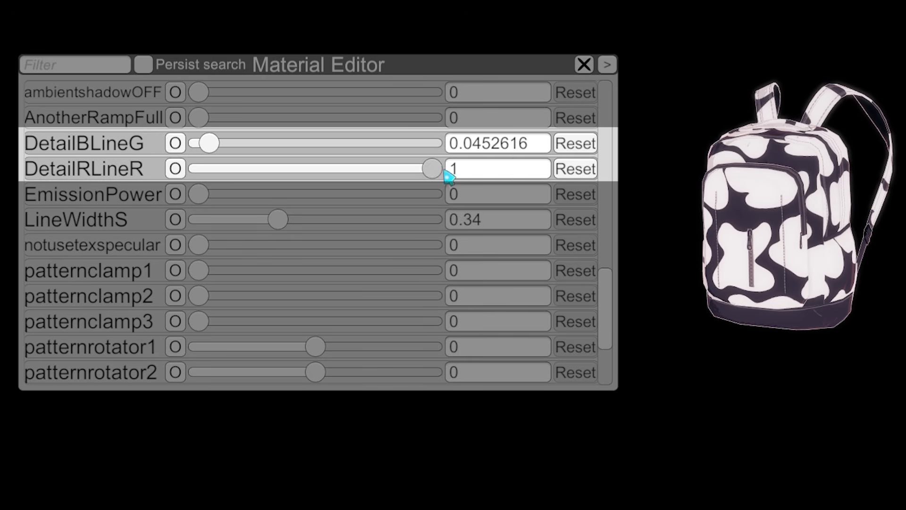
pyautogui.moveTo(407, 200); pyautogui.dragTo(4, 209)
pyautogui.moveTo(268, 189); pyautogui.dragTo(289, 172)
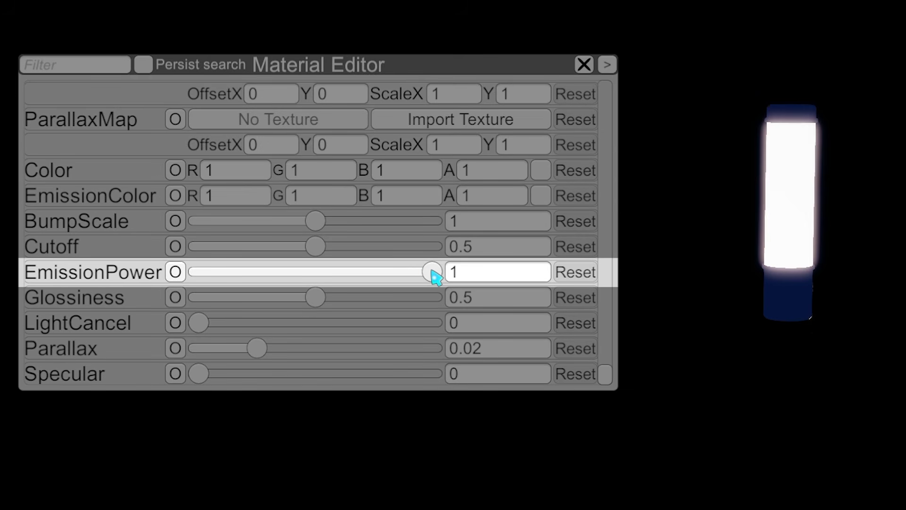
# Lower the EmissionPower of the glowing lamp's material and raise it back to the maximum to compare the glow
pyautogui.moveTo(432, 272); pyautogui.dragTo(279, 284)
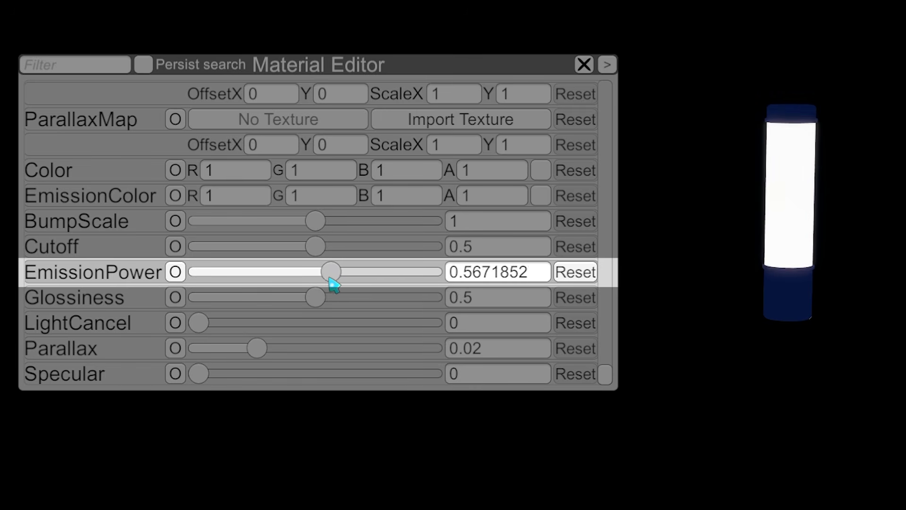
pyautogui.moveTo(430, 285); pyautogui.dragTo(664, 277)
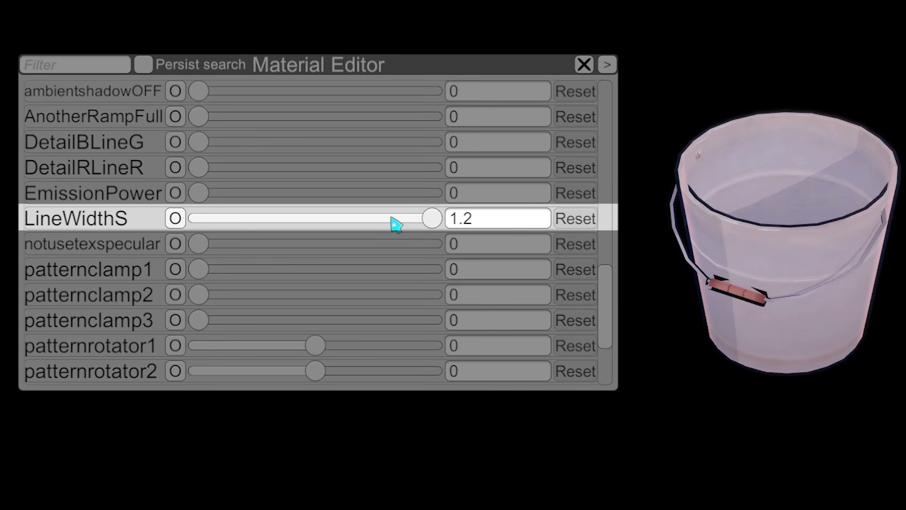
# Vary the LineWidthS of the bucket's material up to 1, and enter 15 to try a thicker outline
pyautogui.moveTo(389, 225); pyautogui.dragTo(322, 227)
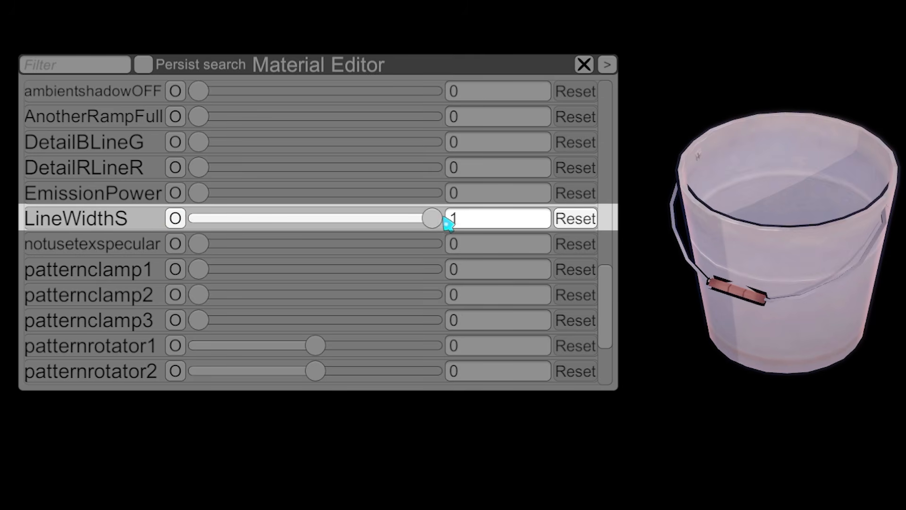
pyautogui.write('15')
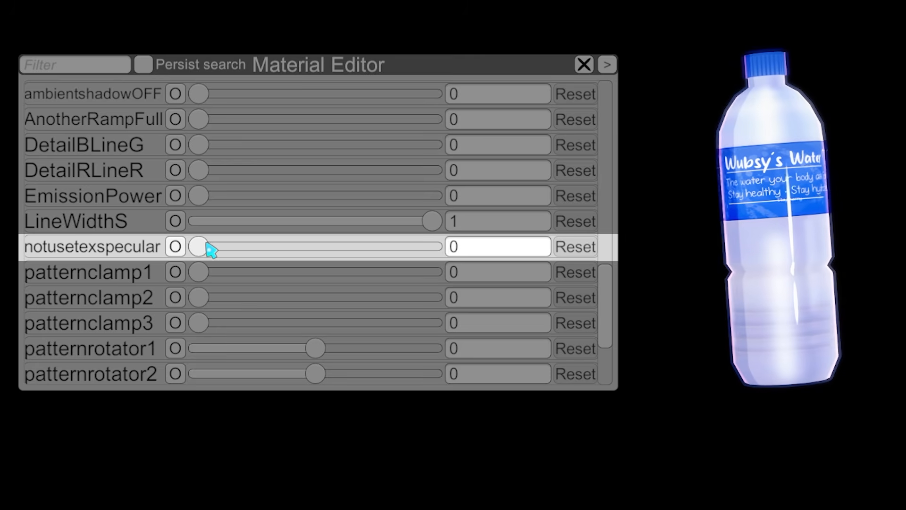
# Vary the notusetexspecular value of the water bottle's material, leaving it at about 0.35
pyautogui.moveTo(208, 247)
pyautogui.mouseDown()
pyautogui.moveTo(474, 263)
pyautogui.moveTo(291, 264)
pyautogui.mouseUp()
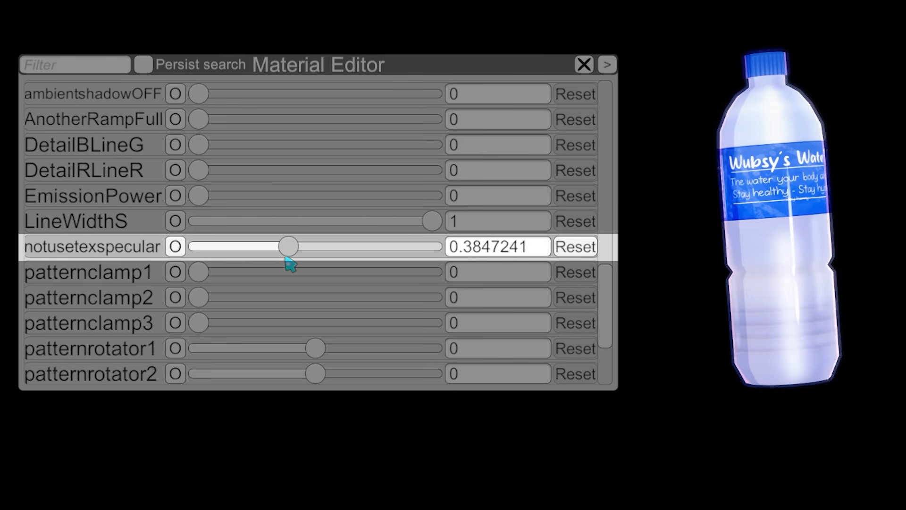
pyautogui.moveTo(211, 266)
pyautogui.mouseDown()
pyautogui.moveTo(481, 268)
pyautogui.moveTo(211, 270)
pyautogui.moveTo(290, 269)
pyautogui.mouseUp()
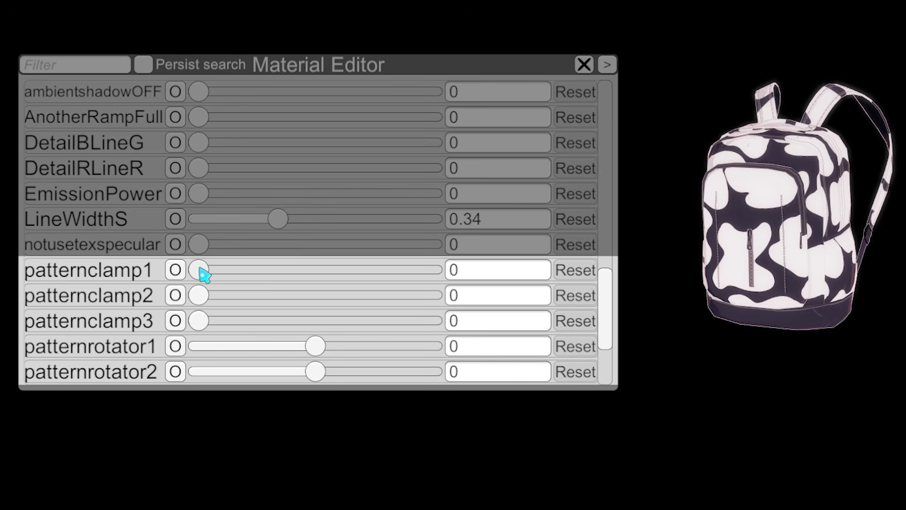
# Set the backpack's patternclamp1 to about 0.39 after trying a higher value, and increase its patternrotator1
pyautogui.moveTo(201, 269); pyautogui.dragTo(418, 277)
pyautogui.moveTo(357, 282); pyautogui.dragTo(296, 289)
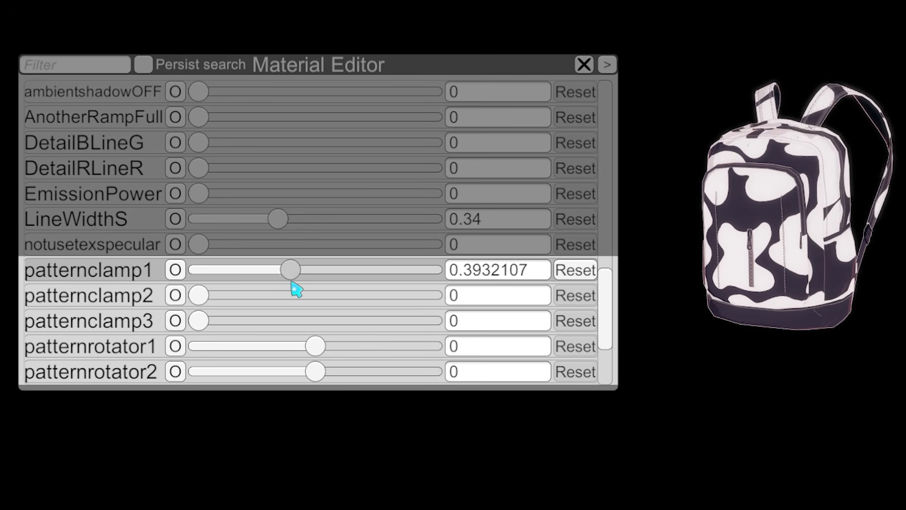
pyautogui.moveTo(315, 350); pyautogui.dragTo(358, 356)
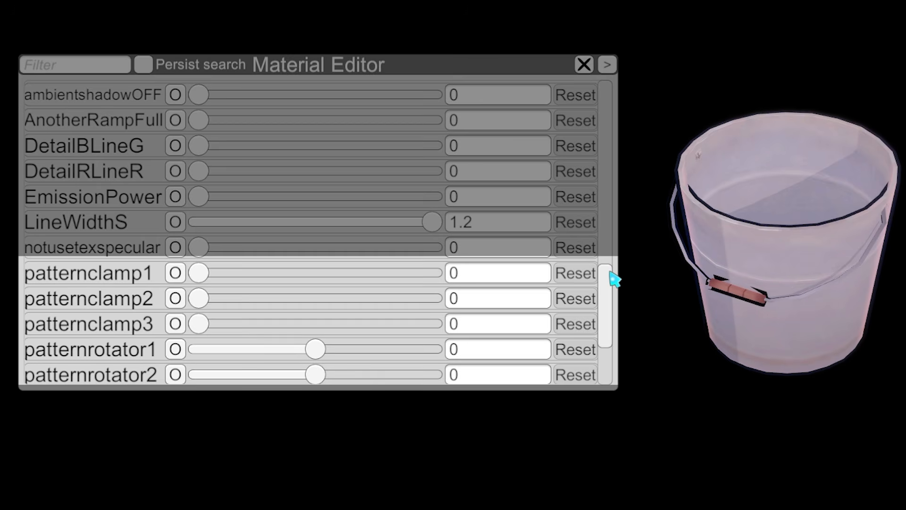
# Try different rimpower and rimV values on the bucket's material, lower rimV to 0, and reset rimpower
pyautogui.moveTo(612, 278); pyautogui.dragTo(619, 326)
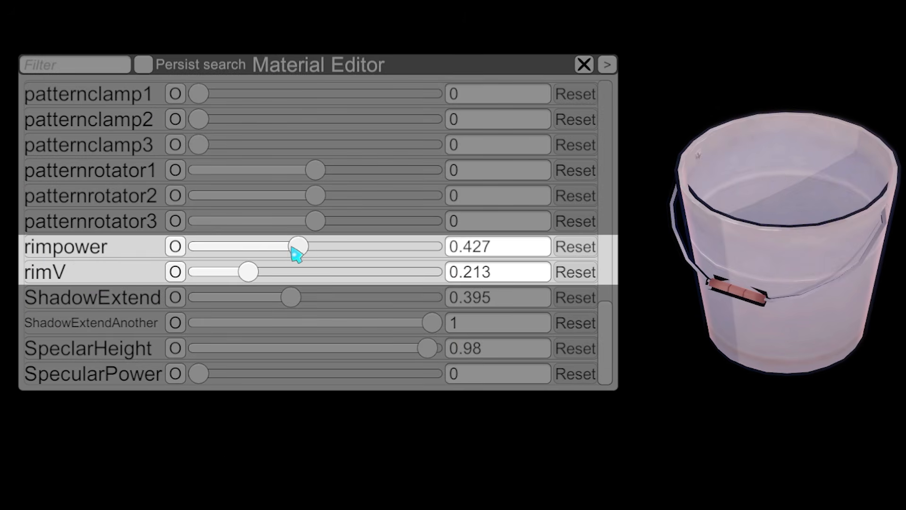
pyautogui.moveTo(296, 255); pyautogui.dragTo(430, 272)
pyautogui.moveTo(250, 259); pyautogui.dragTo(224, 247)
pyautogui.moveTo(751, 283); pyautogui.dragTo(798, 73)
pyautogui.press('1')
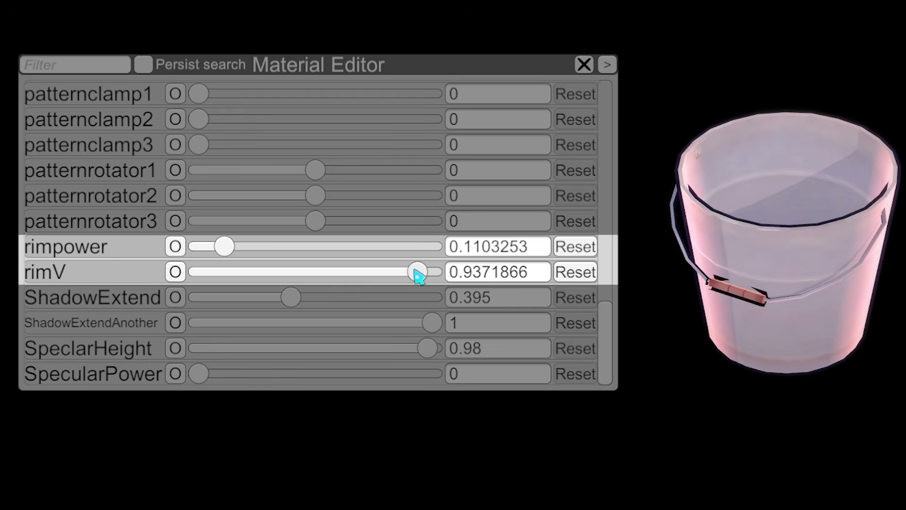
pyautogui.moveTo(419, 277); pyautogui.dragTo(113, 292)
pyautogui.click(572, 252)
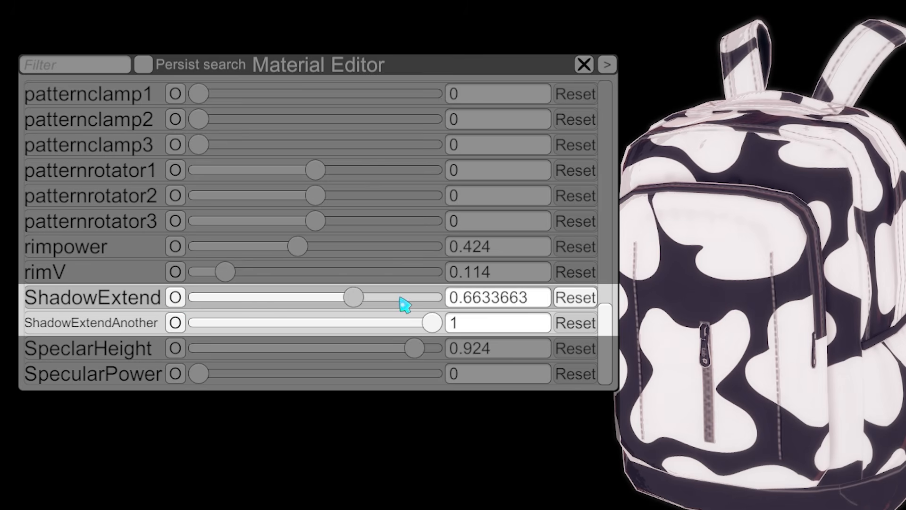
# Try different ShadowExtend and ShadowExtendAnother values on the bucket's material and return both to their original values
pyautogui.moveTo(405, 304)
pyautogui.mouseDown()
pyautogui.moveTo(200, 298)
pyautogui.moveTo(554, 296)
pyautogui.moveTo(178, 296)
pyautogui.moveTo(464, 305)
pyautogui.mouseUp()
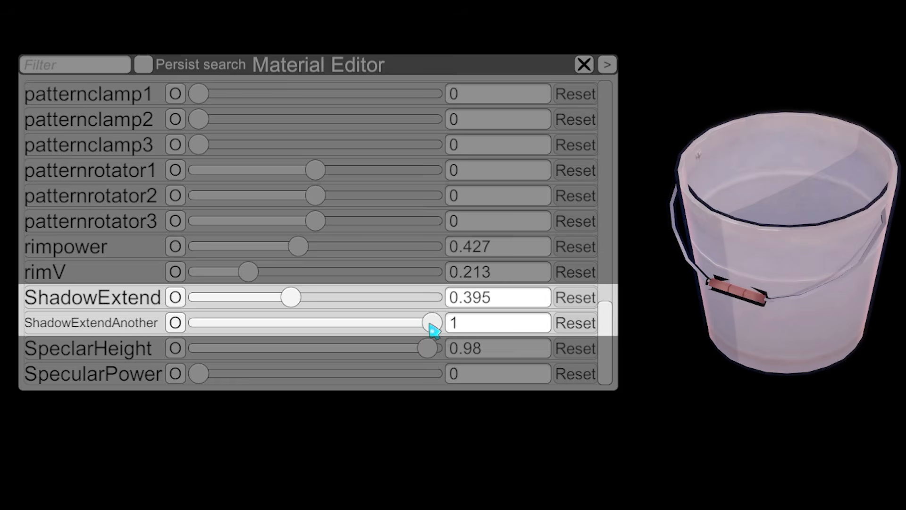
pyautogui.moveTo(431, 324); pyautogui.dragTo(602, 348)
pyautogui.scroll(5, 536, 269)
pyautogui.moveTo(201, 215)
pyautogui.mouseDown()
pyautogui.moveTo(356, 222)
pyautogui.moveTo(599, 265)
pyautogui.mouseUp()
pyautogui.scroll(-6, 610, 313)
pyautogui.moveTo(429, 324)
pyautogui.mouseDown()
pyautogui.moveTo(307, 333)
pyautogui.moveTo(439, 330)
pyautogui.mouseUp()
# Vary the SpecularPower of the bucket's material and raise it to 1
pyautogui.moveTo(205, 378); pyautogui.dragTo(382, 379)
pyautogui.moveTo(256, 379); pyautogui.dragTo(390, 381)
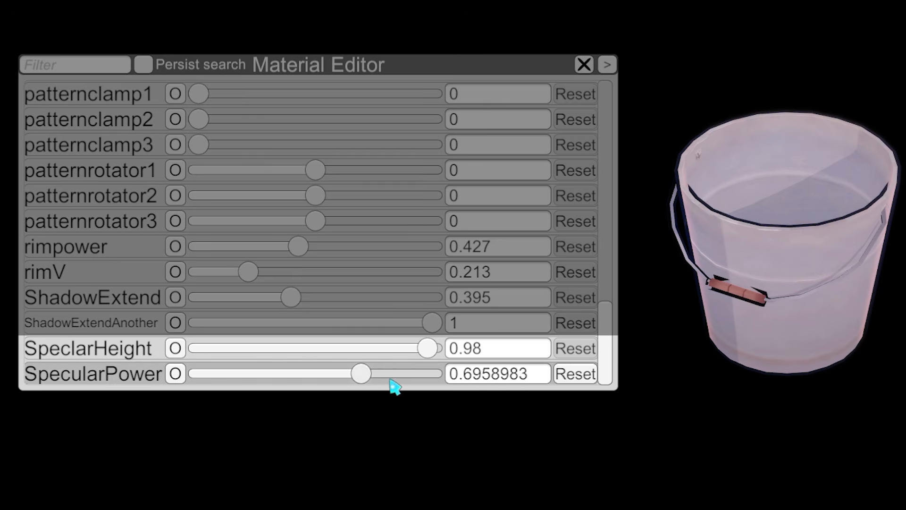
pyautogui.moveTo(336, 388); pyautogui.dragTo(442, 383)
pyautogui.moveTo(259, 385); pyautogui.dragTo(411, 385)
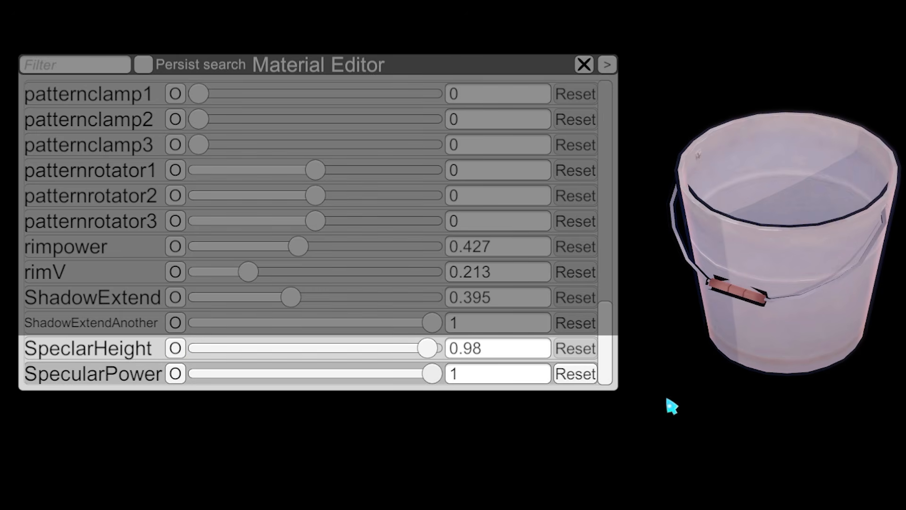
# View the bucket side-on and vary its SpecularPower down and up, leaving it at about 0.39
pyautogui.press('j')
pyautogui.press('j')
pyautogui.moveTo(801, 321); pyautogui.dragTo(786, 295)
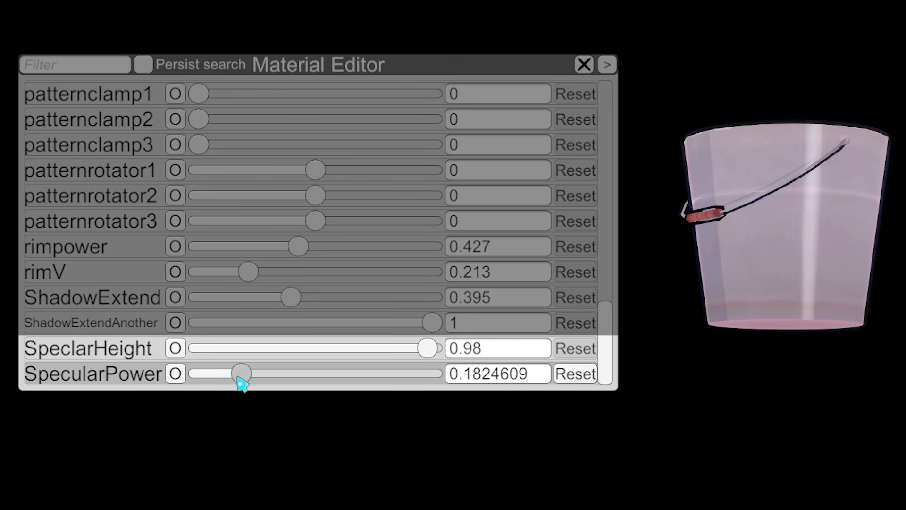
pyautogui.moveTo(241, 383); pyautogui.dragTo(189, 415)
pyautogui.moveTo(202, 384); pyautogui.dragTo(390, 389)
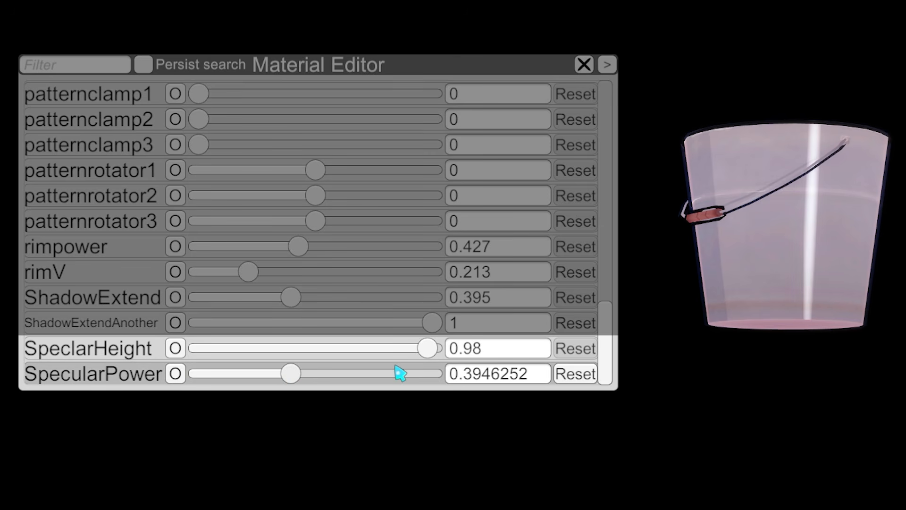
# Try the bucket's SpeclarHeight at 1, reset that property, and readjust SpecularPower to compare the highlight
pyautogui.click(416, 354)
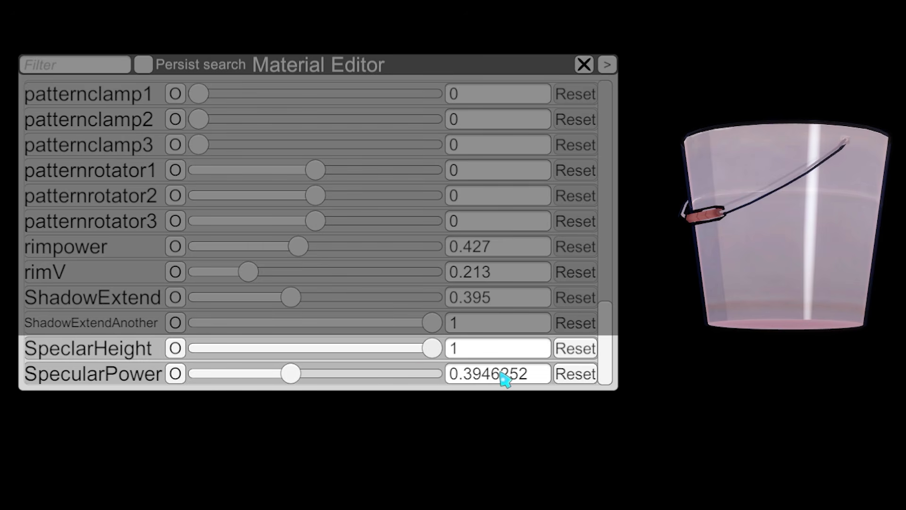
pyautogui.click(594, 349)
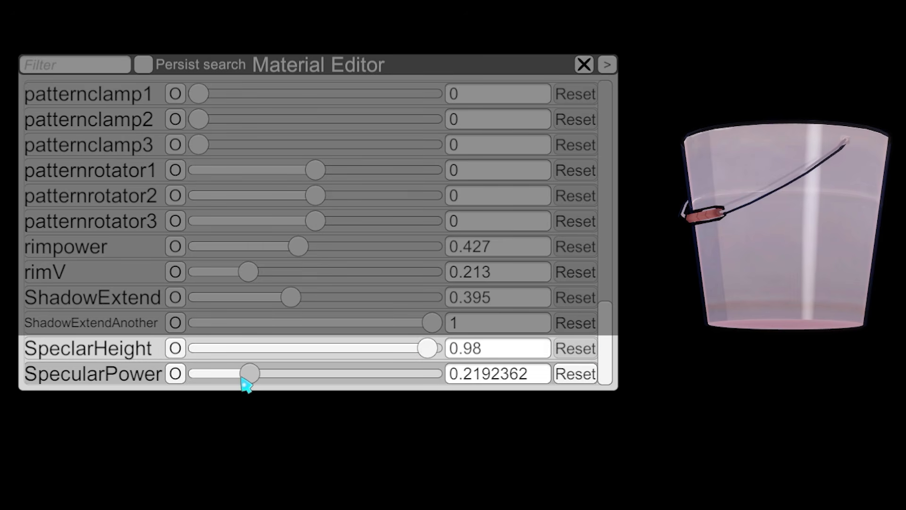
pyautogui.moveTo(289, 380); pyautogui.dragTo(310, 380)
pyautogui.moveTo(773, 282); pyautogui.dragTo(809, 294)
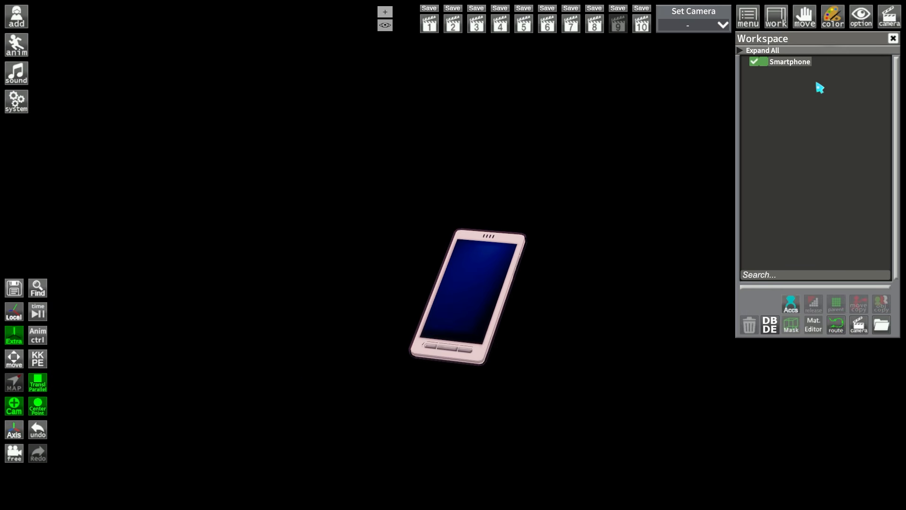
# Select the Smartphone item in the workspace, open the Material Editor for it, and reposition the editor window
pyautogui.click(793, 65)
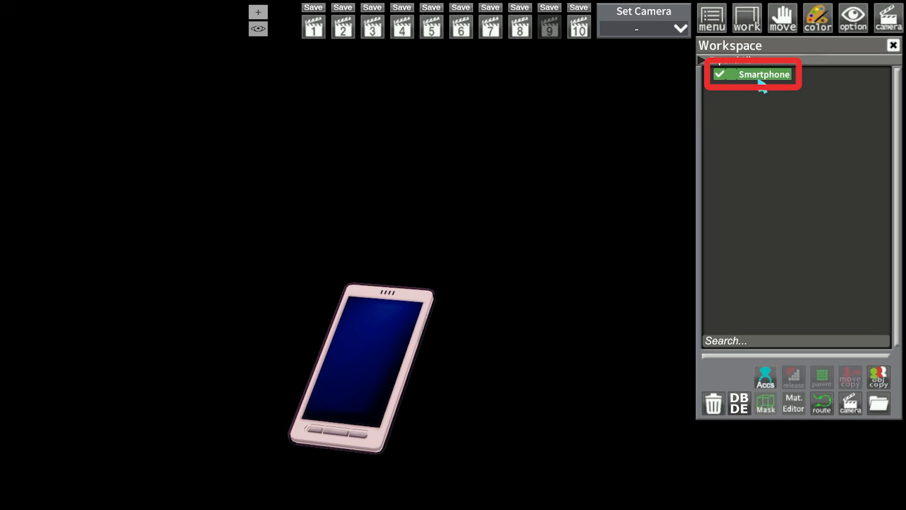
pyautogui.click(796, 406)
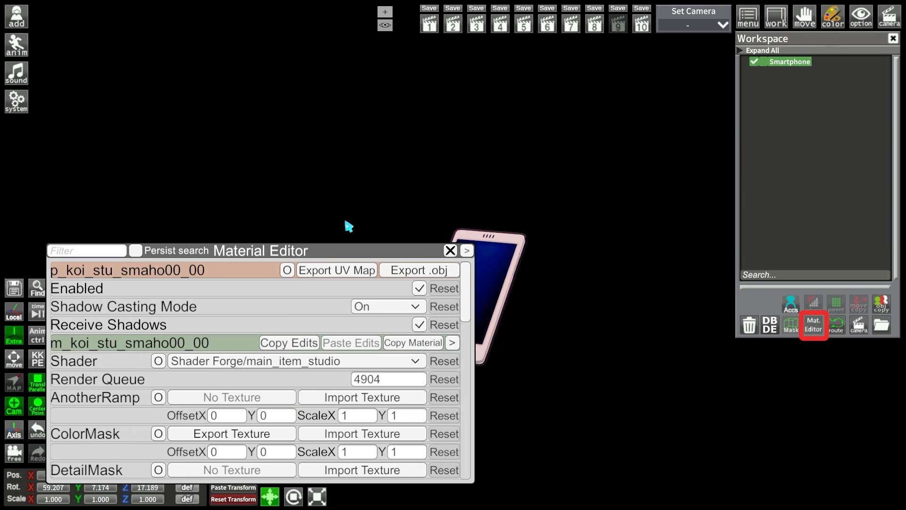
pyautogui.moveTo(201, 233); pyautogui.dragTo(343, 185)
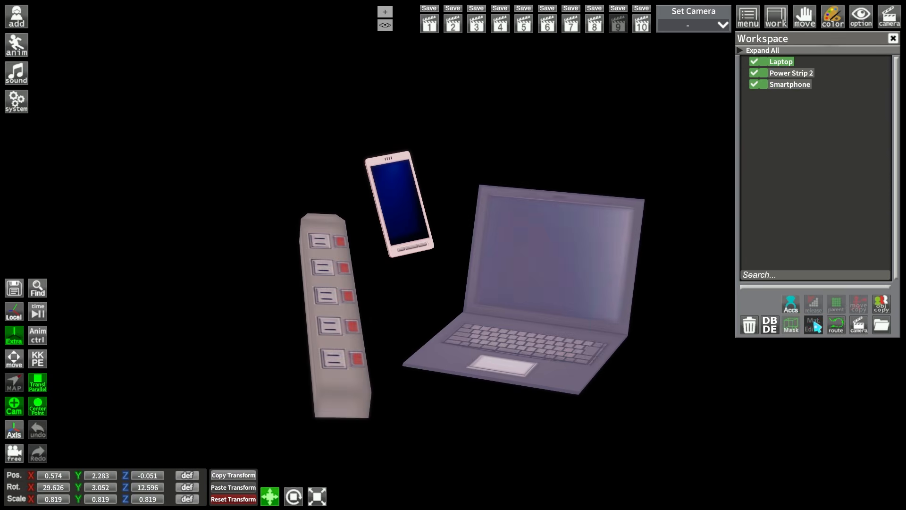
# Open the Material Editor for the Laptop, and switch it between Power Strip 2 and Smartphone, ending on Smartphone
pyautogui.click(814, 324)
pyautogui.moveTo(502, 161); pyautogui.dragTo(430, 104)
pyautogui.click(792, 83)
pyautogui.click(789, 73)
pyautogui.click(791, 83)
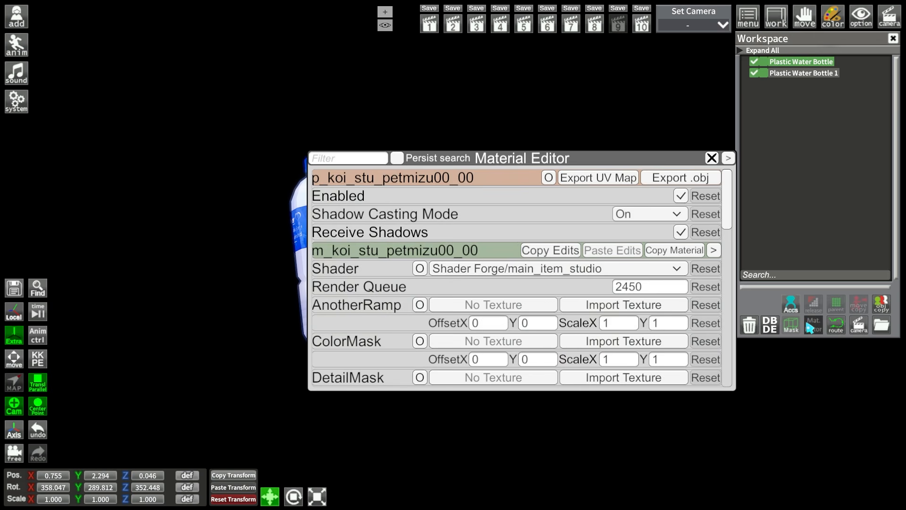
# Move the Material Editor clear of the two bottles, copy the Plastic Water Bottle's material edits, and paste them onto the second bottle
pyautogui.moveTo(585, 166); pyautogui.dragTo(550, 311)
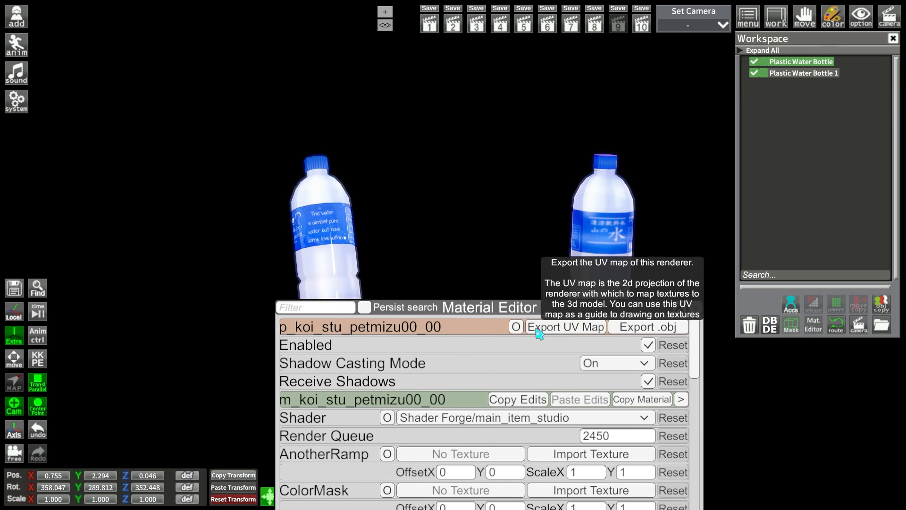
pyautogui.moveTo(480, 309); pyautogui.dragTo(455, 235)
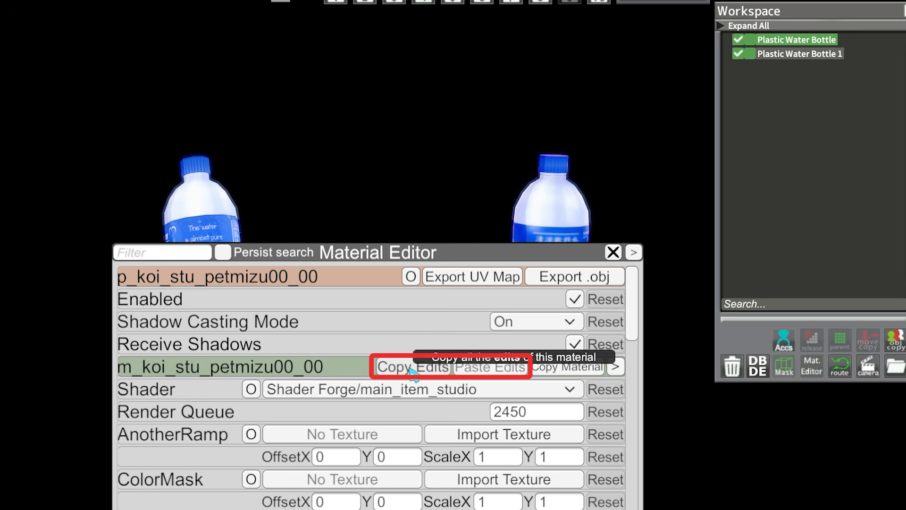
pyautogui.click(504, 366)
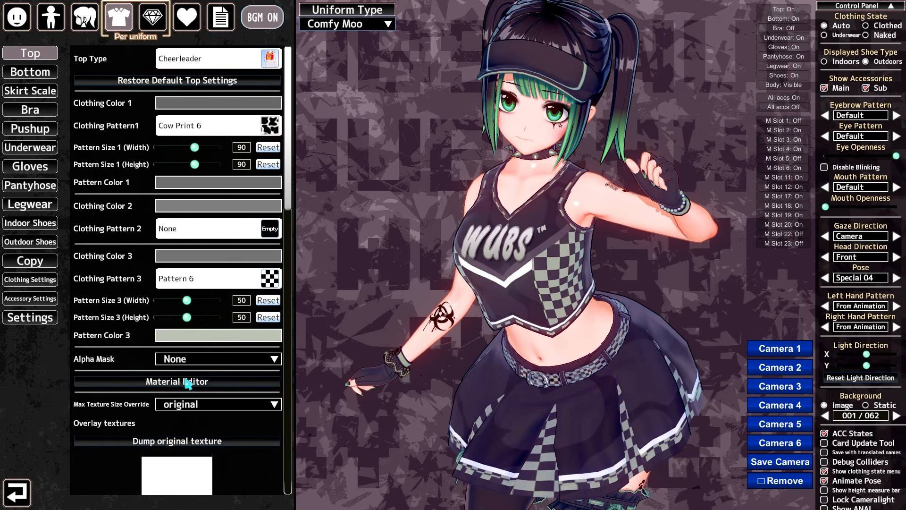
# Reposition the Material Editor for the character's Cheerleader top and look through its texture properties
pyautogui.moveTo(231, 399); pyautogui.dragTo(231, 189)
pyautogui.scroll(-3, 438, 250)
pyautogui.scroll(-5, 438, 250)
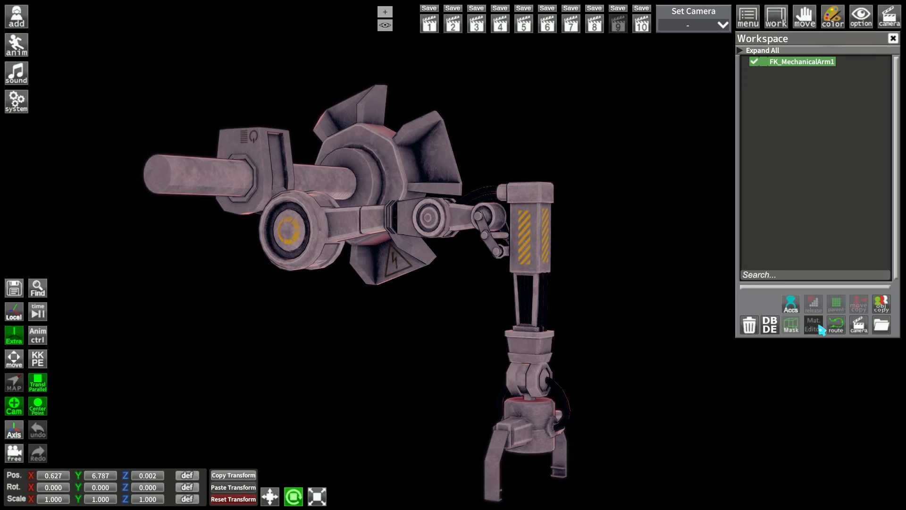
# Open the Material Editor for FK_MechanicalArm1 and toggle the Enabled state of its first renderers to identify their parts
pyautogui.click(814, 325)
pyautogui.moveTo(344, 178); pyautogui.dragTo(769, 143)
pyautogui.click(856, 180)
pyautogui.click(855, 180)
pyautogui.click(856, 251)
pyautogui.click(858, 251)
# Toggle the Enabled state of further arm renderers such as Cylinder093 and Object400, and move the editor window fully into view
pyautogui.scroll(-2, 860, 256)
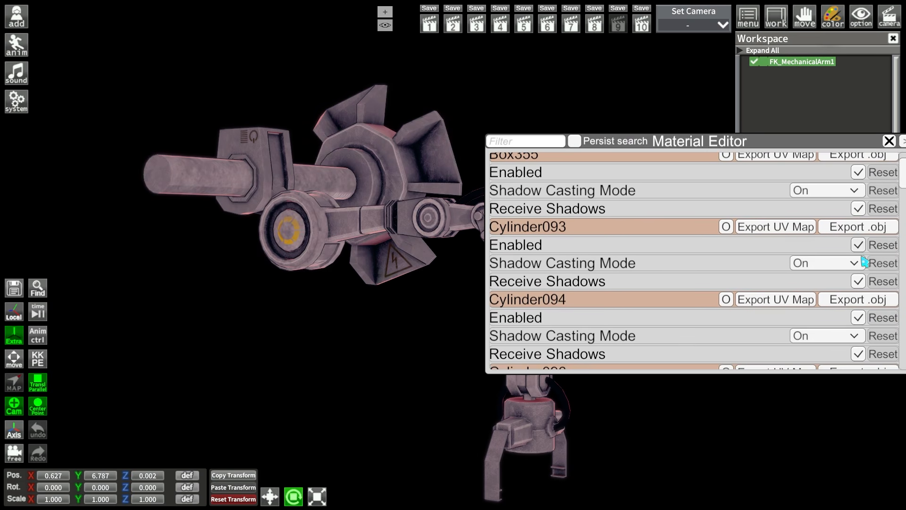
pyautogui.click(863, 245)
pyautogui.scroll(-5, 861, 288)
pyautogui.click(862, 279)
pyautogui.click(862, 279)
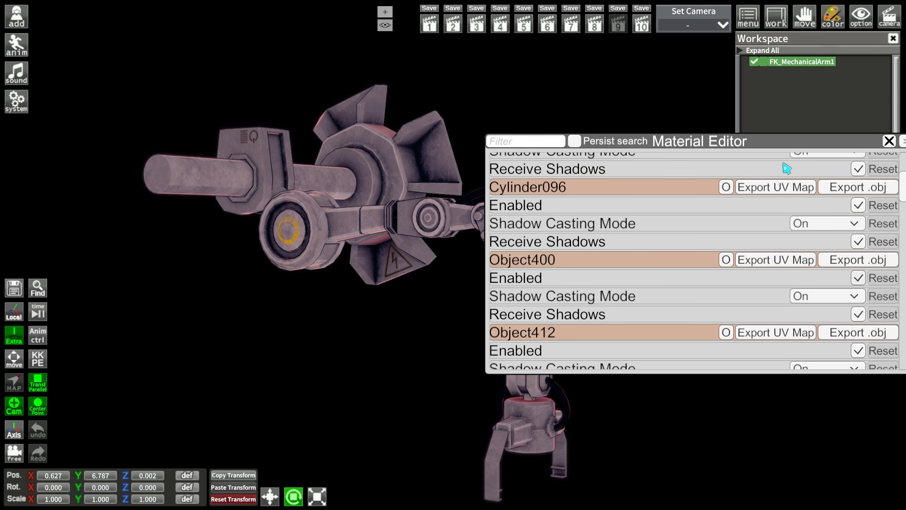
pyautogui.moveTo(773, 147); pyautogui.dragTo(685, 142)
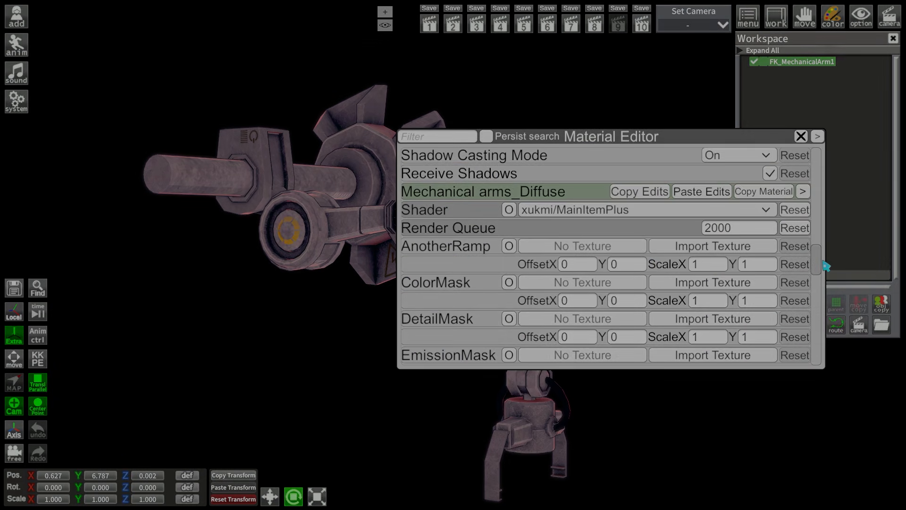